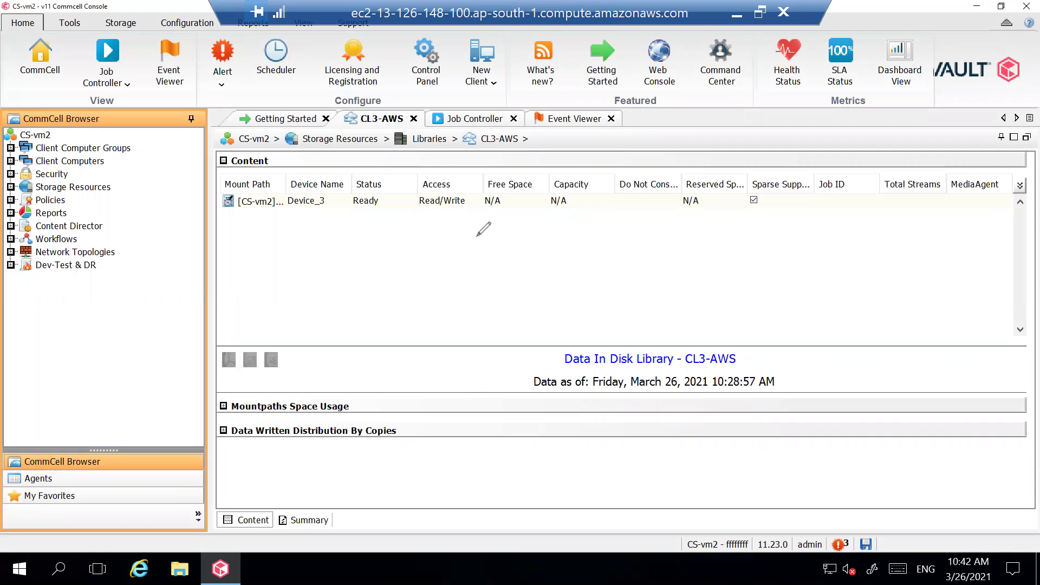
- Draw three region boxes over the CL3-AWS library view with the annotation pen
left_click_drag(310, 235, 372, 231)
mouse_move(436, 228)
left_mouse_down()
mouse_move(463, 238)
mouse_move(455, 320)
mouse_move(323, 319)
mouse_move(292, 261)
mouse_move(295, 236)
left_mouse_up()
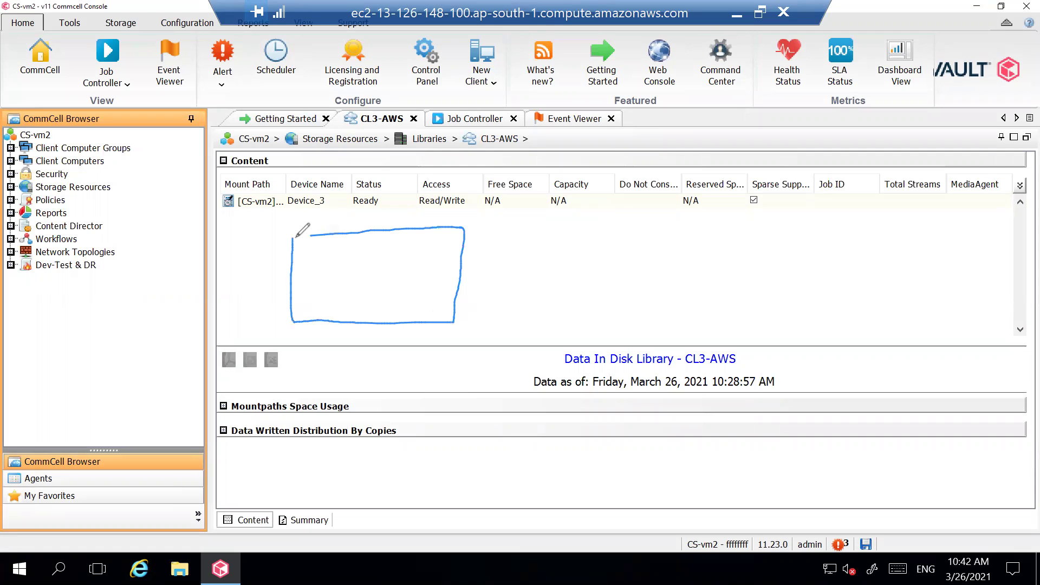
mouse_move(509, 229)
left_mouse_down()
mouse_move(507, 319)
mouse_move(685, 299)
mouse_move(665, 220)
mouse_move(518, 225)
left_mouse_up()
mouse_move(763, 223)
left_mouse_down()
mouse_move(770, 275)
mouse_move(815, 295)
mouse_move(962, 274)
mouse_move(942, 206)
mouse_move(836, 192)
mouse_move(751, 211)
mouse_move(767, 255)
left_mouse_up()
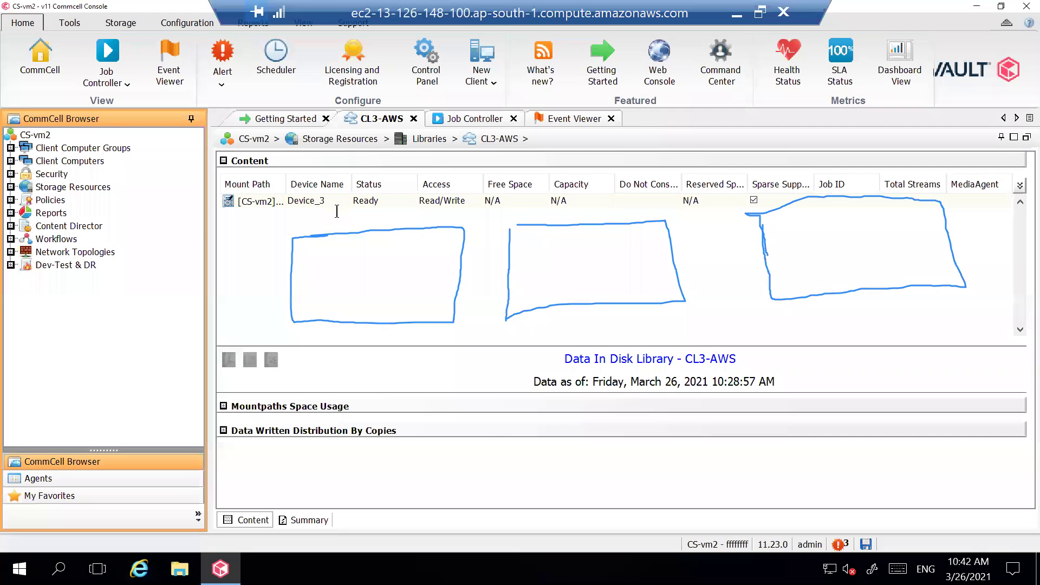
- Label the three boxes region1, region2 and region3 with text annotations
left_click(335, 219)
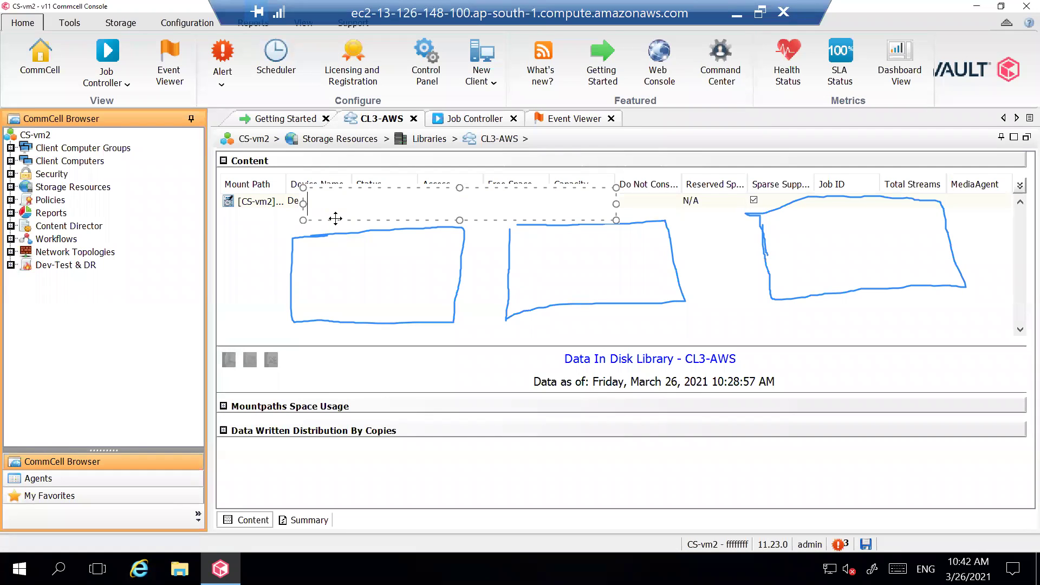
type("region")
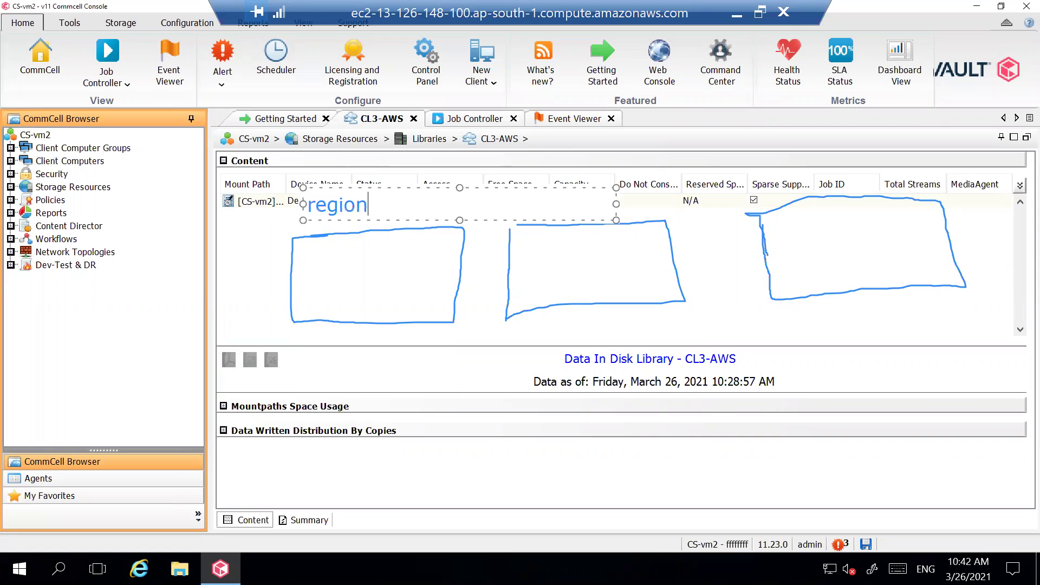
type("1")
left_click(657, 202)
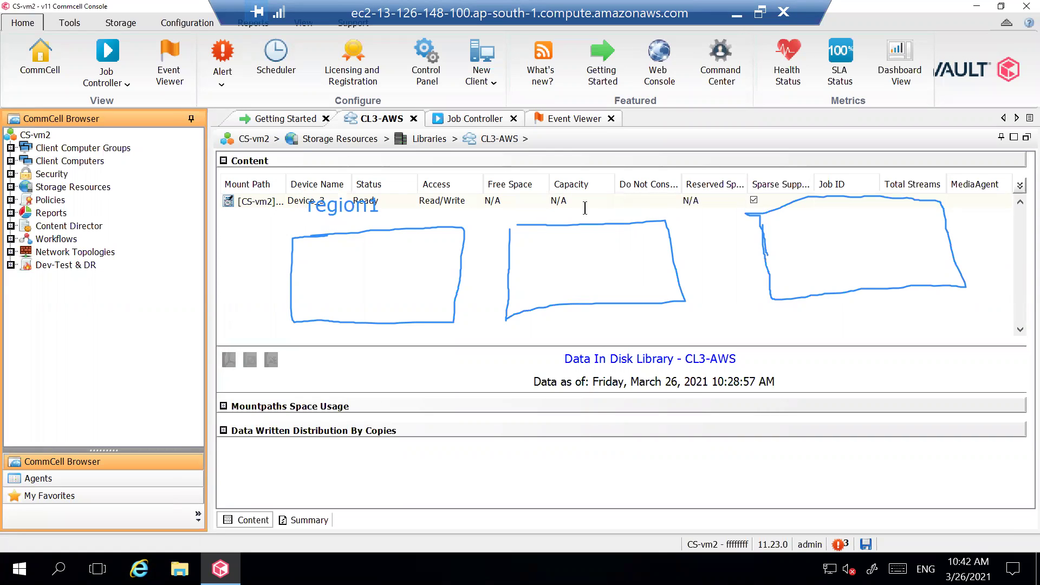
left_click(533, 211)
type("region2")
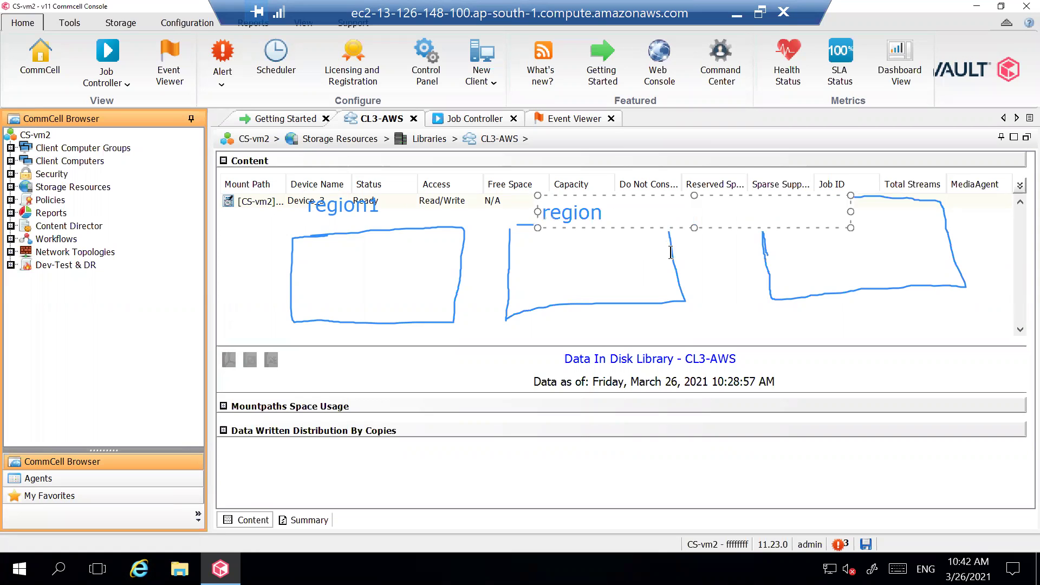
left_click(904, 172)
left_click(808, 185)
type("region")
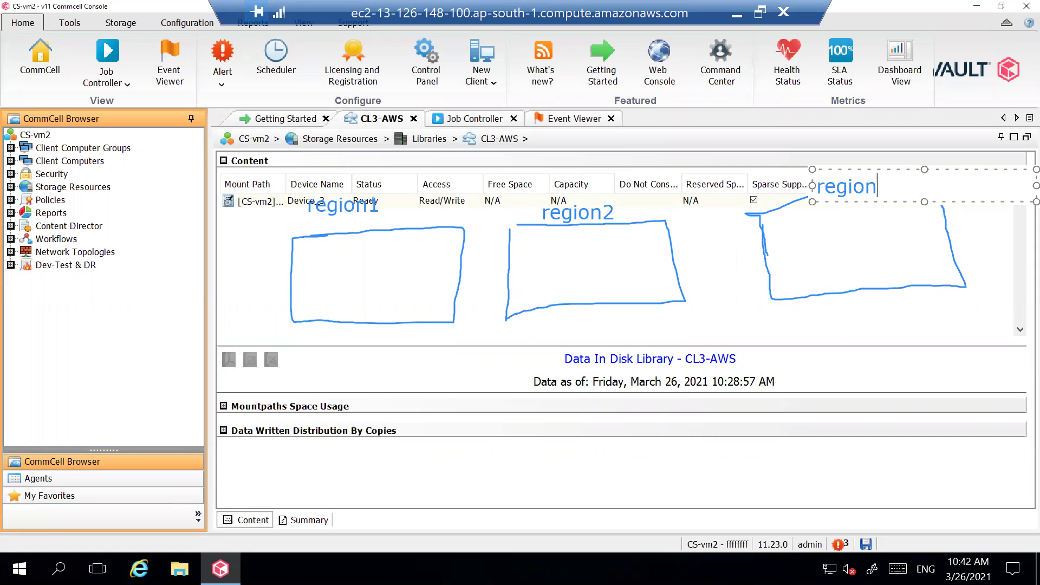
type("3")
left_click(927, 326)
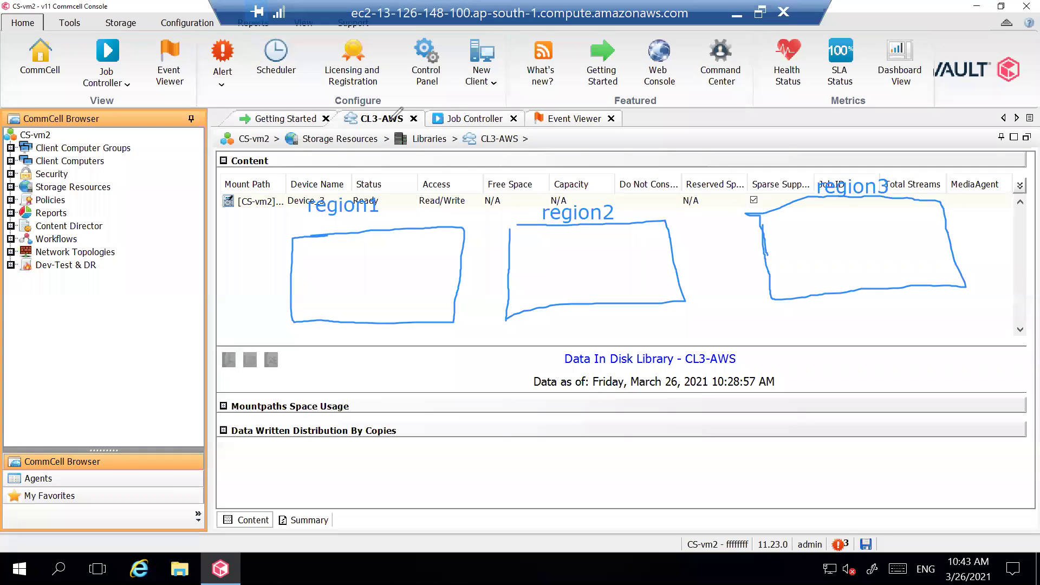
- Sketch small VM boxes inside region1, region2 and region3, then mark region2's and region3's boxes
mouse_move(312, 249)
left_mouse_down()
mouse_move(334, 257)
mouse_move(323, 264)
mouse_move(313, 250)
mouse_move(327, 304)
mouse_move(303, 285)
mouse_move(316, 278)
mouse_move(324, 288)
left_mouse_up()
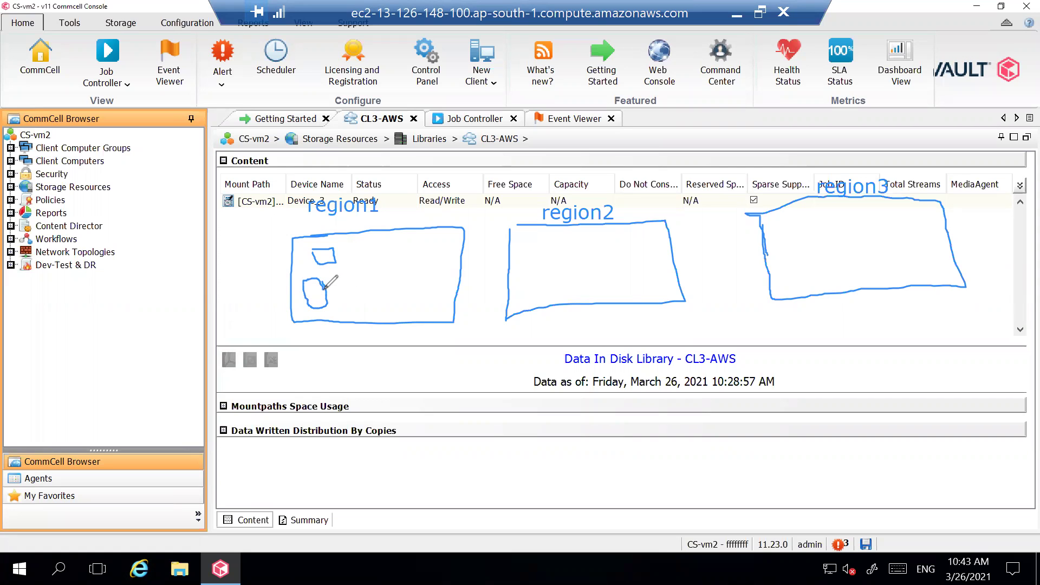
mouse_move(528, 237)
left_mouse_down()
mouse_move(547, 253)
mouse_move(524, 258)
mouse_move(536, 288)
mouse_move(551, 279)
mouse_move(527, 276)
left_mouse_up()
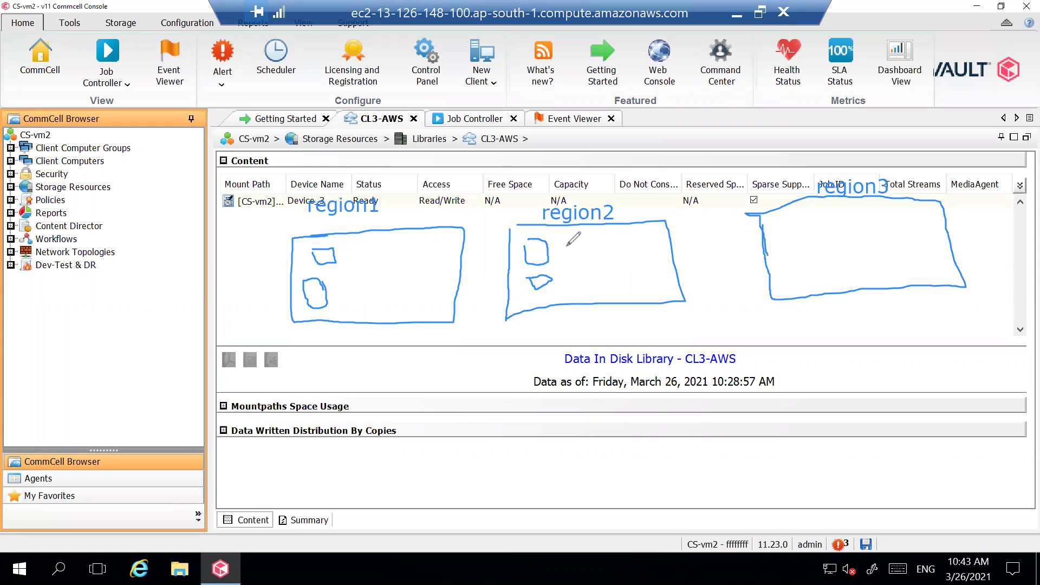
mouse_move(790, 224)
left_mouse_down()
mouse_move(810, 247)
mouse_move(783, 238)
mouse_move(797, 226)
mouse_move(812, 270)
mouse_move(782, 288)
mouse_move(779, 272)
mouse_move(809, 263)
mouse_move(798, 292)
mouse_move(800, 277)
mouse_move(824, 294)
left_mouse_up()
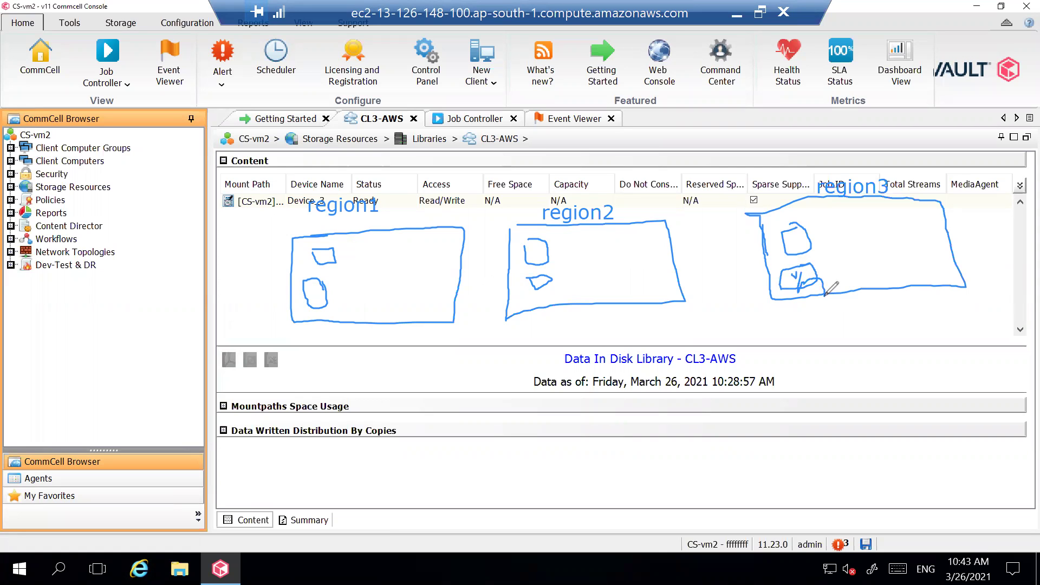
left_click_drag(537, 252, 584, 250)
left_click_drag(775, 251, 806, 244)
- Draw a large site box at the bottom containing CS, MA and VSA boxes
mouse_move(447, 517)
left_mouse_down()
mouse_move(544, 433)
mouse_move(781, 428)
mouse_move(711, 517)
mouse_move(455, 524)
mouse_move(449, 489)
left_mouse_up()
mouse_move(462, 441)
left_mouse_down()
mouse_move(490, 398)
mouse_move(526, 436)
mouse_move(470, 448)
mouse_move(767, 435)
left_mouse_up()
mouse_move(481, 474)
left_mouse_down()
mouse_move(555, 506)
mouse_move(478, 477)
mouse_move(512, 474)
mouse_move(518, 512)
left_mouse_up()
mouse_move(628, 460)
left_mouse_down()
mouse_move(609, 499)
mouse_move(634, 461)
mouse_move(624, 496)
left_mouse_up()
mouse_move(637, 480)
left_mouse_down()
mouse_move(646, 495)
mouse_move(728, 503)
mouse_move(714, 538)
mouse_move(725, 544)
left_mouse_up()
mouse_move(738, 449)
left_mouse_down()
mouse_move(793, 441)
mouse_move(719, 483)
mouse_move(757, 447)
mouse_move(726, 471)
mouse_move(736, 461)
mouse_move(745, 479)
mouse_move(783, 480)
left_mouse_up()
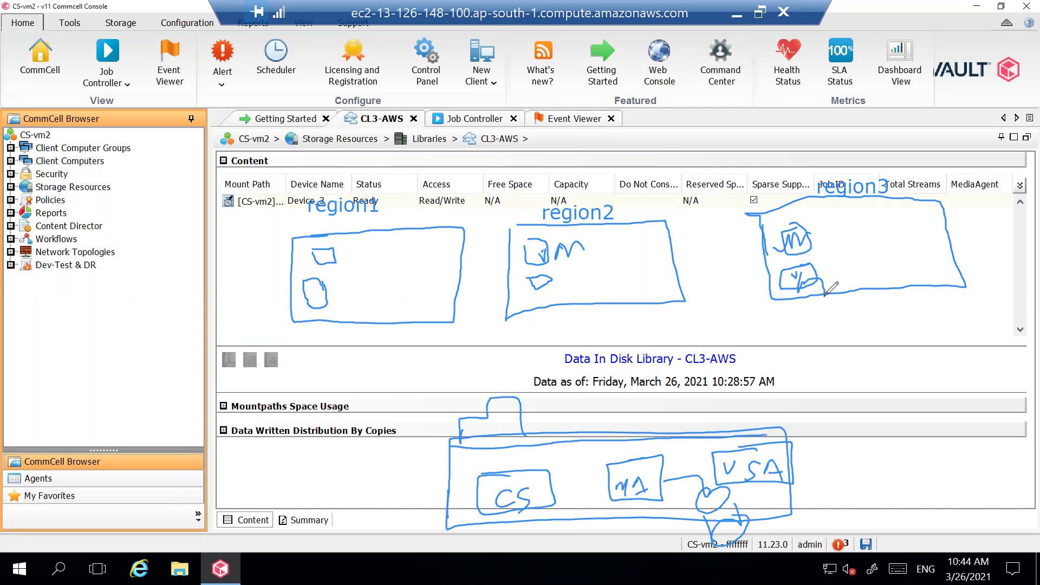
- Write the On-prem label beside the site box and re-outline the VSA box
mouse_move(899, 462)
left_mouse_down()
mouse_move(896, 479)
mouse_move(900, 471)
left_mouse_up()
mouse_move(908, 479)
left_mouse_down()
mouse_move(911, 461)
mouse_move(942, 468)
left_mouse_up()
mouse_move(948, 448)
left_mouse_down()
mouse_move(946, 490)
mouse_move(961, 469)
mouse_move(970, 476)
left_mouse_up()
mouse_move(967, 473)
left_mouse_down()
mouse_move(992, 461)
mouse_move(1013, 464)
mouse_move(1017, 480)
left_mouse_up()
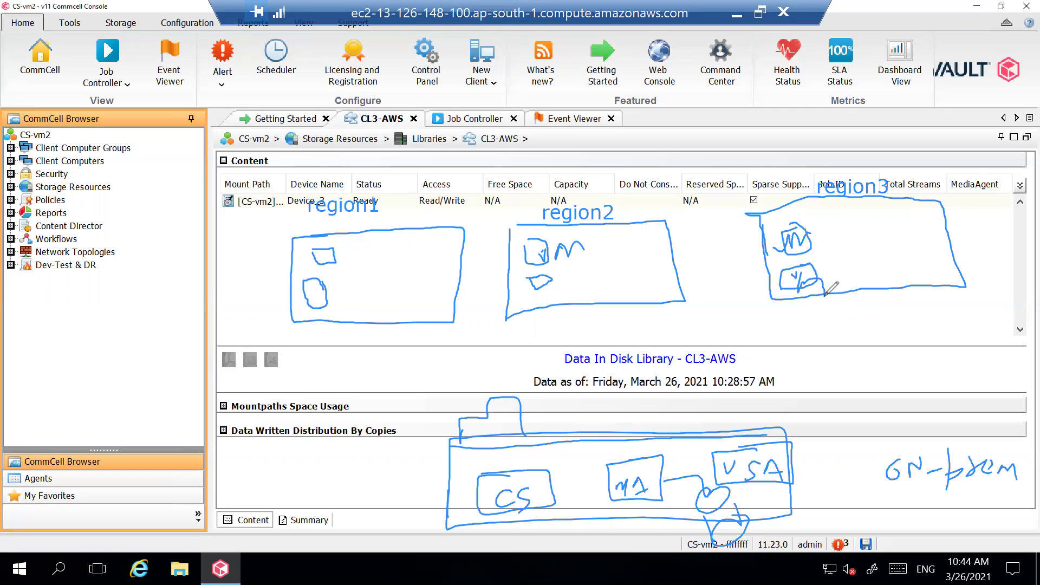
mouse_move(720, 449)
left_mouse_down()
mouse_move(762, 444)
mouse_move(797, 470)
mouse_move(736, 483)
mouse_move(717, 457)
left_mouse_up()
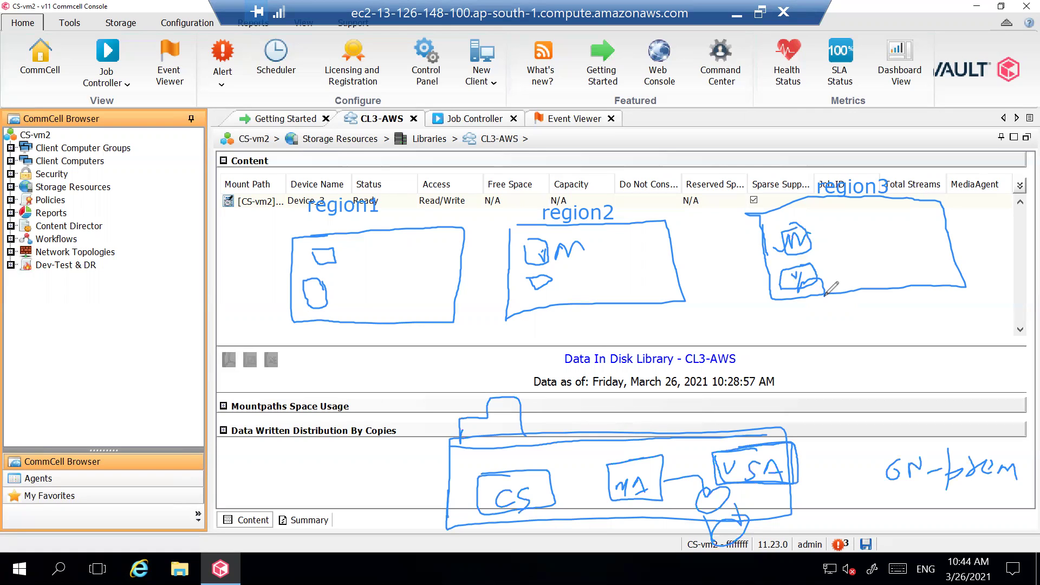
- Draw link lines from region2 down to the on-prem site, labelled VPN with an arrow
left_click_drag(594, 308, 597, 440)
mouse_move(607, 310)
left_mouse_down()
mouse_move(610, 438)
mouse_move(598, 442)
mouse_move(615, 428)
left_mouse_up()
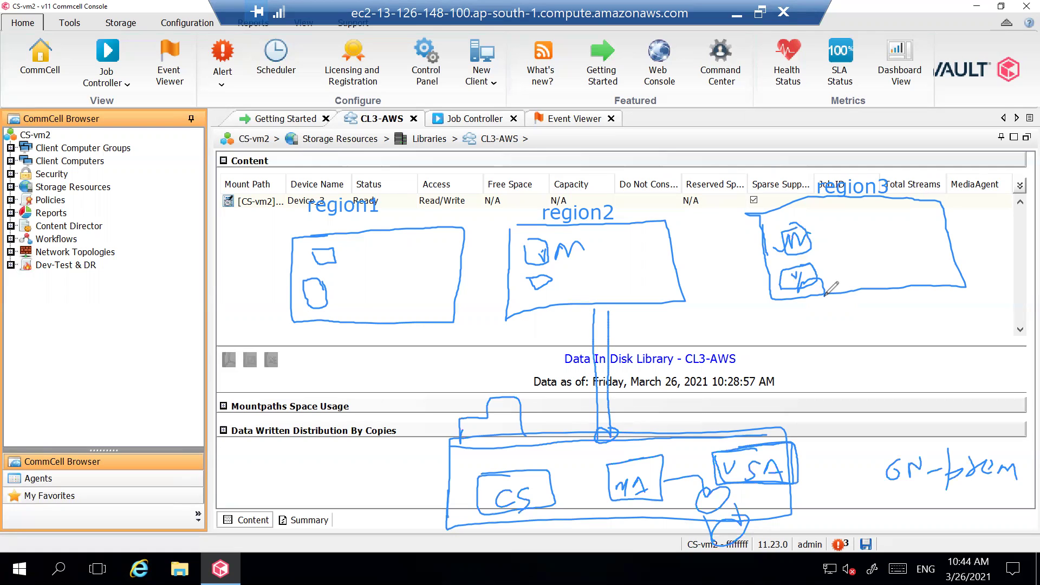
mouse_move(598, 307)
left_mouse_down()
mouse_move(611, 326)
mouse_move(592, 313)
left_mouse_up()
mouse_move(637, 362)
left_mouse_down()
mouse_move(623, 374)
mouse_move(736, 379)
mouse_move(769, 359)
left_mouse_up()
mouse_move(779, 360)
left_mouse_down()
mouse_move(782, 387)
mouse_move(783, 377)
left_mouse_up()
mouse_move(801, 385)
left_mouse_down()
mouse_move(804, 361)
mouse_move(843, 357)
mouse_move(846, 345)
left_mouse_up()
left_click_drag(750, 397, 840, 392)
left_click_drag(756, 420, 869, 402)
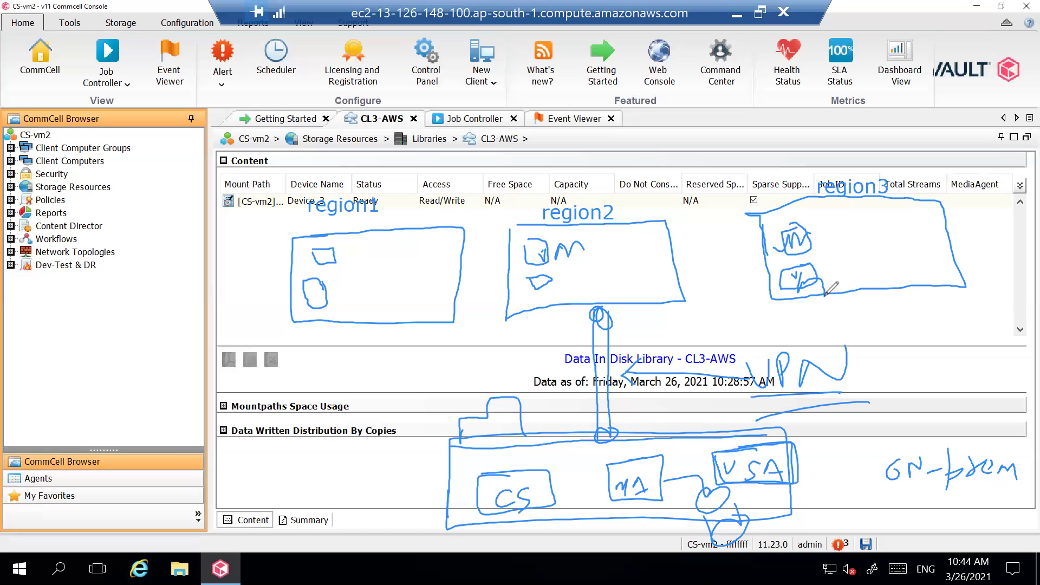
mouse_move(642, 359)
left_mouse_down()
mouse_move(653, 385)
mouse_move(735, 371)
left_mouse_up()
- Label vm1 and vm2 in region2 and draw arrows from vm2 to VSA to MA
mouse_move(591, 248)
left_mouse_down()
mouse_move(598, 258)
mouse_move(566, 278)
mouse_move(588, 281)
mouse_move(589, 294)
left_mouse_up()
mouse_move(592, 278)
left_mouse_down()
mouse_move(605, 275)
mouse_move(615, 292)
left_mouse_up()
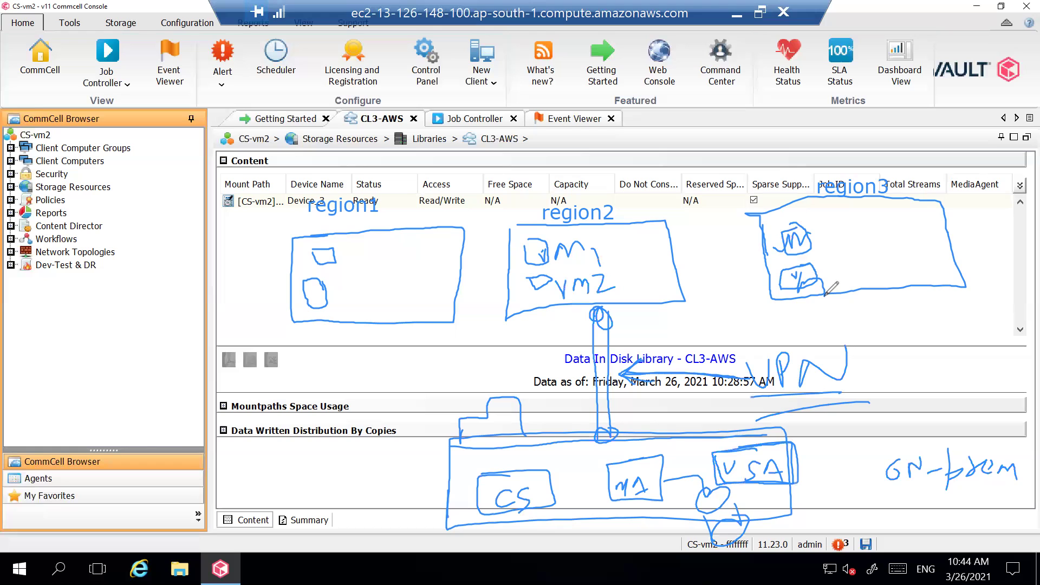
mouse_move(609, 287)
left_mouse_down()
mouse_move(677, 349)
mouse_move(720, 449)
left_mouse_up()
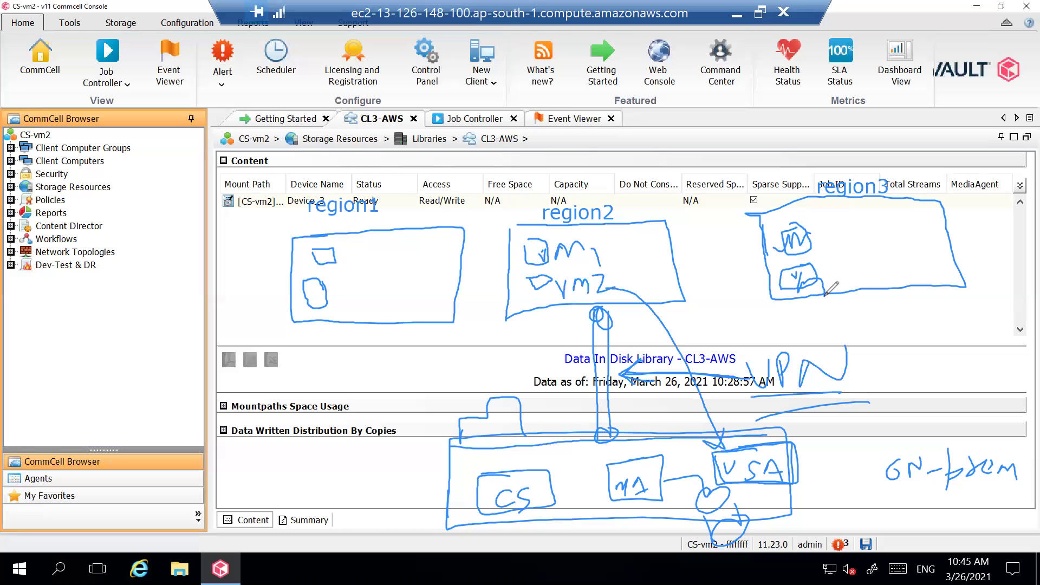
mouse_move(726, 448)
left_mouse_down()
mouse_move(665, 421)
mouse_move(635, 457)
mouse_move(623, 450)
left_mouse_up()
mouse_move(638, 501)
left_mouse_down()
mouse_move(660, 526)
mouse_move(696, 533)
left_mouse_up()
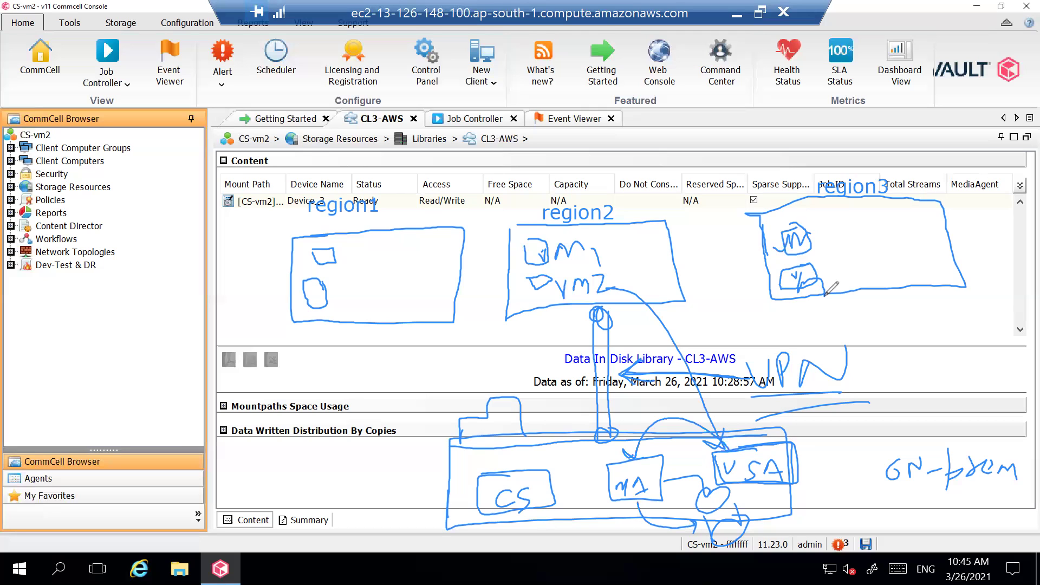
- Undo the vm2 arrow and draw red VSA and MA boxes inside region2
key("ctrl+z")
key("ctrl+z")
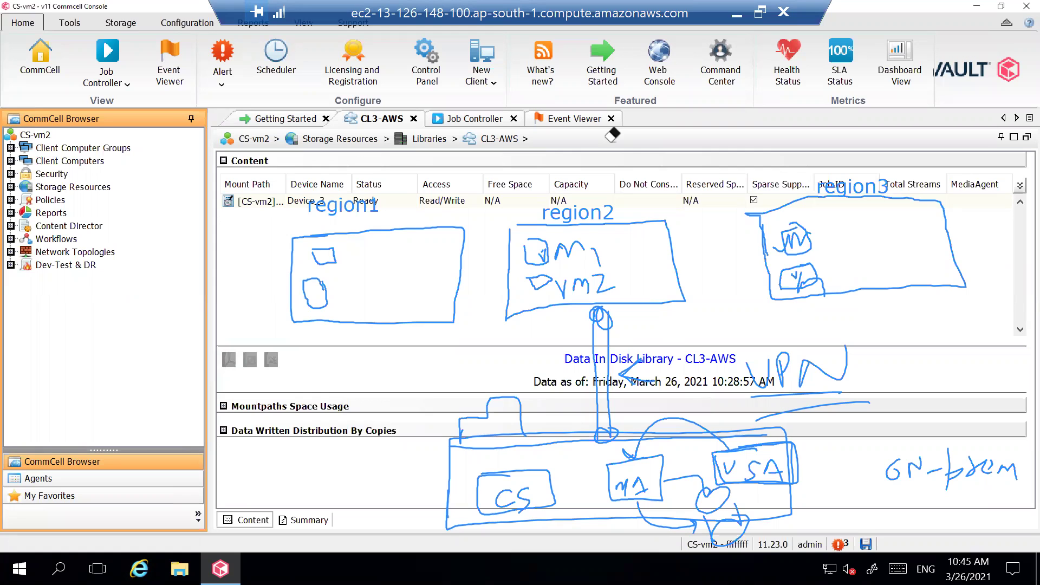
key("ctrl+z")
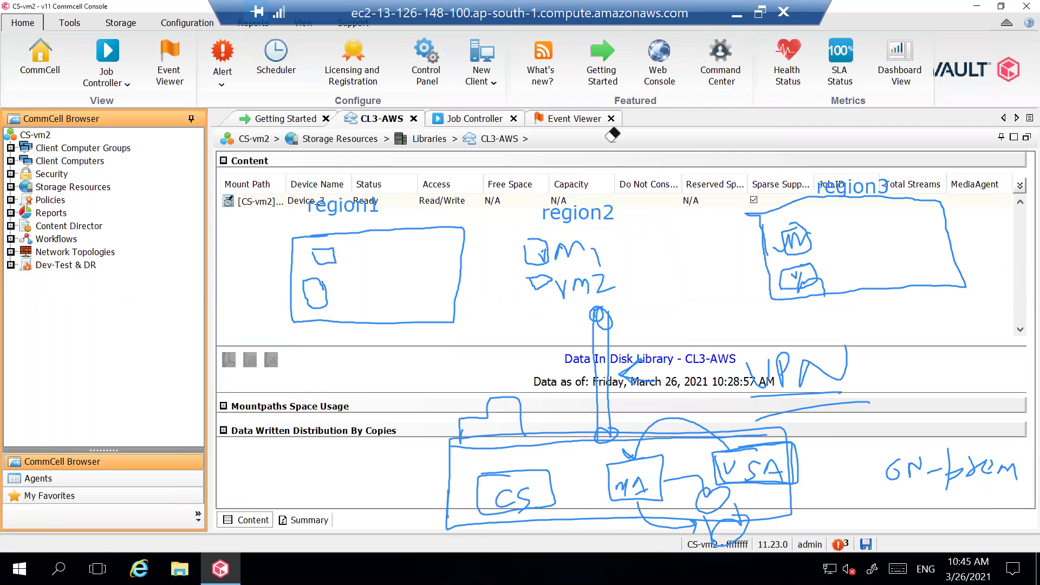
key("ctrl+y")
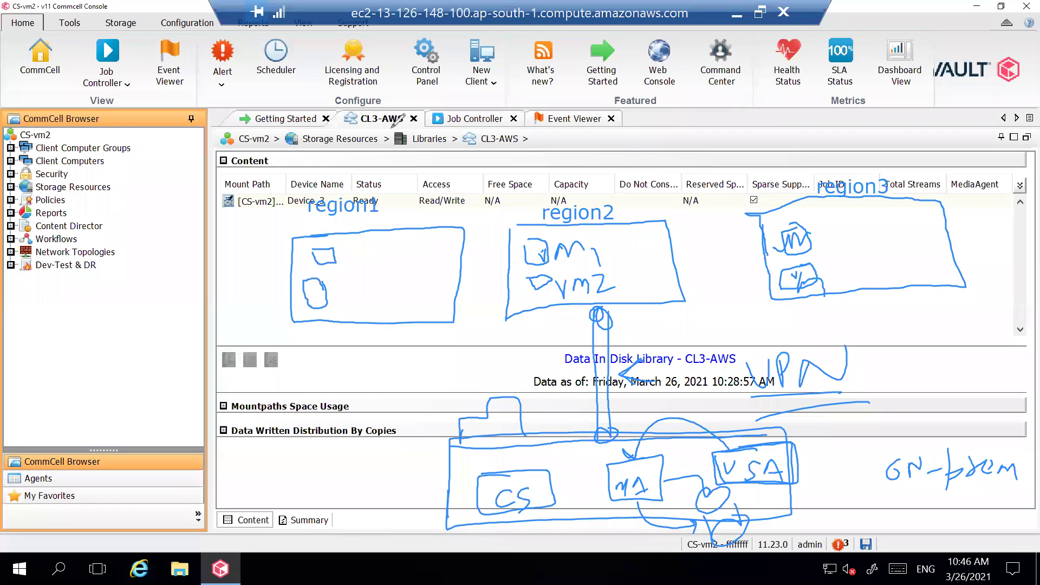
mouse_move(630, 243)
left_mouse_down()
mouse_move(665, 264)
mouse_move(616, 284)
mouse_move(599, 242)
mouse_move(639, 243)
mouse_move(624, 261)
mouse_move(631, 273)
mouse_move(649, 257)
mouse_move(658, 269)
left_mouse_up()
left_click_drag(647, 269, 656, 267)
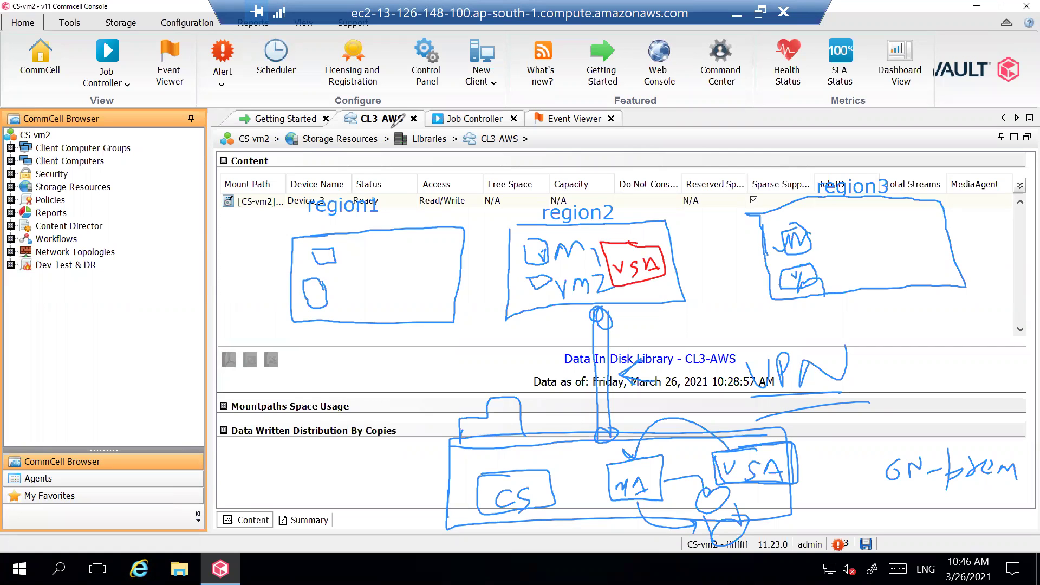
mouse_move(633, 297)
left_mouse_down()
mouse_move(680, 289)
mouse_move(691, 319)
mouse_move(631, 297)
mouse_move(661, 319)
mouse_move(709, 297)
mouse_move(722, 336)
mouse_move(733, 325)
left_mouse_up()
mouse_move(733, 325)
left_mouse_down()
mouse_move(741, 341)
mouse_move(730, 332)
left_mouse_up()
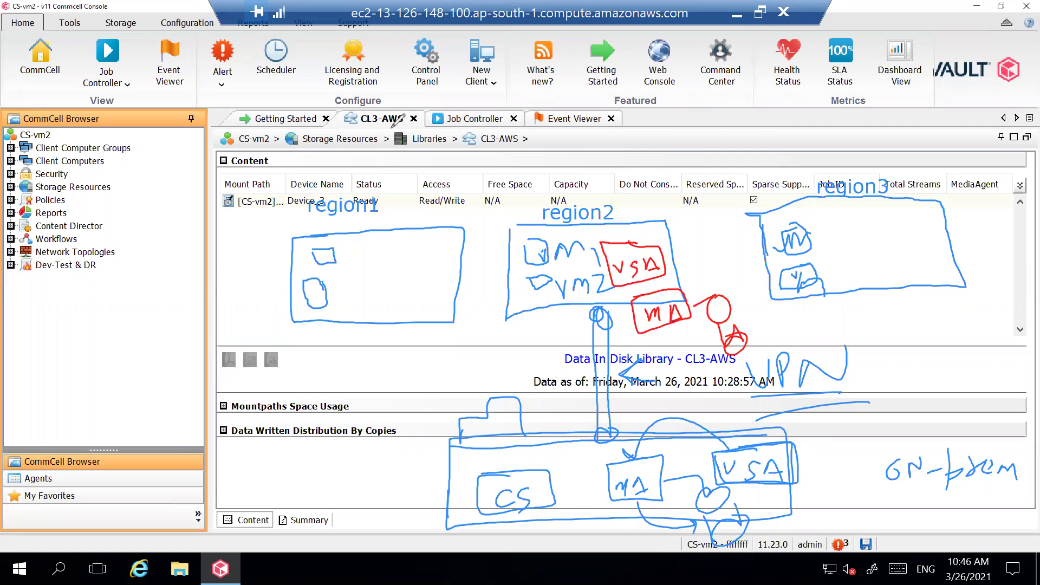
- Trace the red backup path: both VMs to VSA, VSA to MA, MA to storage
mouse_move(545, 247)
left_mouse_down()
mouse_move(600, 246)
mouse_move(600, 259)
left_mouse_up()
mouse_move(554, 283)
left_mouse_down()
mouse_move(600, 273)
mouse_move(592, 285)
left_mouse_up()
left_click_drag(654, 278, 655, 295)
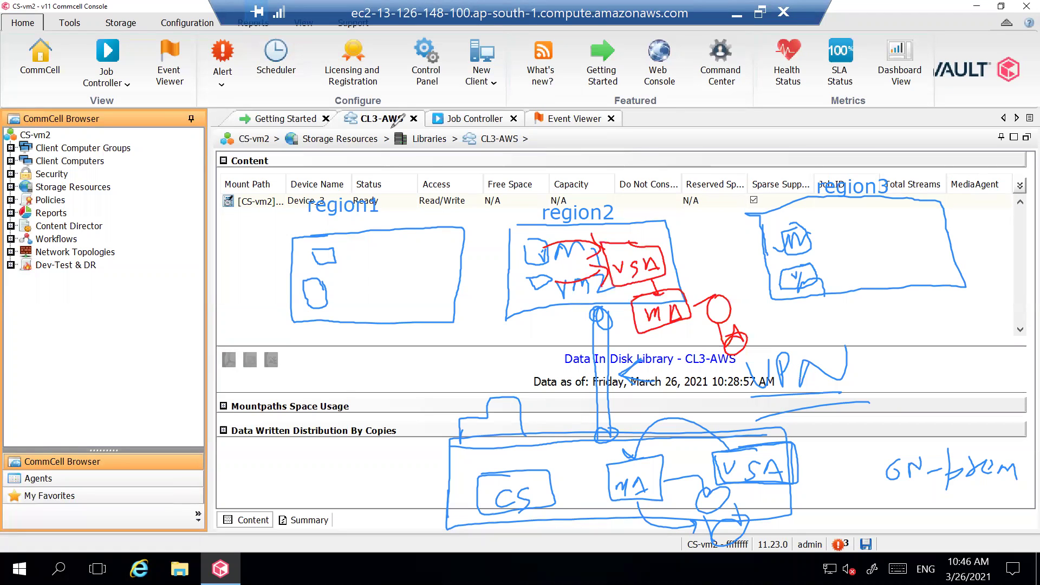
left_click_drag(687, 301, 719, 297)
- Number region3's VMs 3–4 and region1's 5–6, with arrows to region2's VSA
mouse_move(818, 223)
left_mouse_down()
mouse_move(819, 270)
mouse_move(834, 284)
left_mouse_up()
mouse_move(339, 248)
left_mouse_down()
mouse_move(347, 261)
mouse_move(356, 235)
left_mouse_up()
left_click_drag(341, 277, 341, 304)
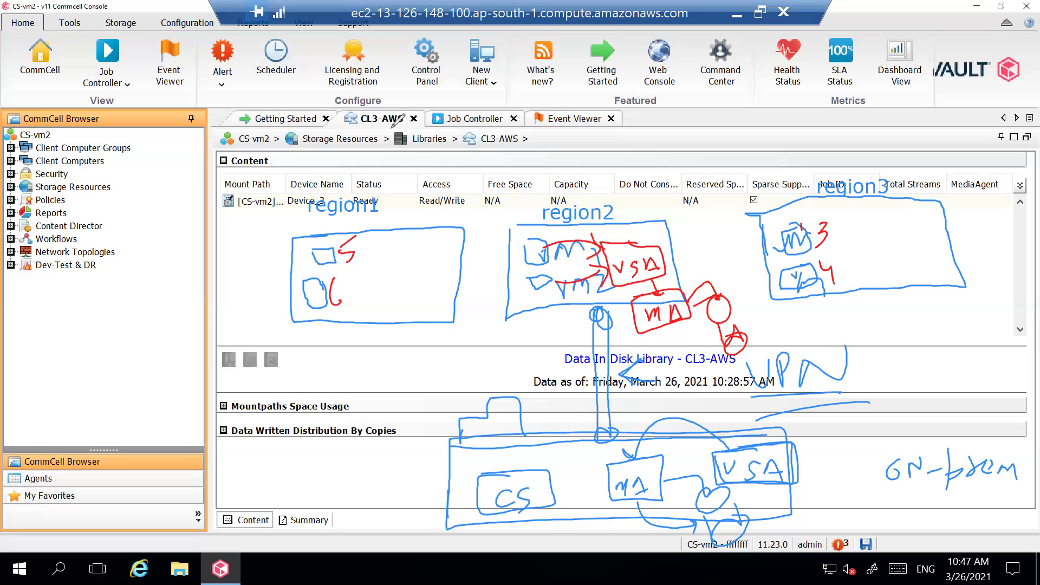
mouse_move(800, 228)
left_mouse_down()
mouse_move(723, 184)
mouse_move(647, 244)
left_mouse_up()
mouse_move(325, 250)
left_mouse_down()
mouse_move(349, 218)
mouse_move(556, 187)
mouse_move(623, 235)
mouse_move(633, 223)
left_mouse_up()
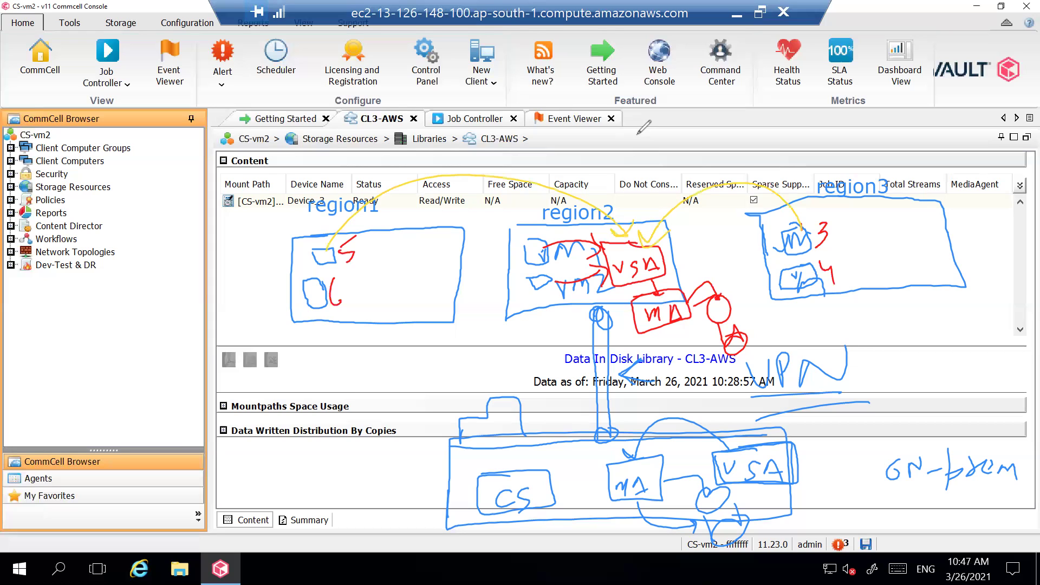
- Label region3 as AUS in brackets and write a country name over region2
mouse_move(900, 155)
left_mouse_down()
mouse_move(933, 178)
mouse_move(948, 157)
mouse_move(958, 187)
left_mouse_up()
left_click_drag(973, 127, 964, 207)
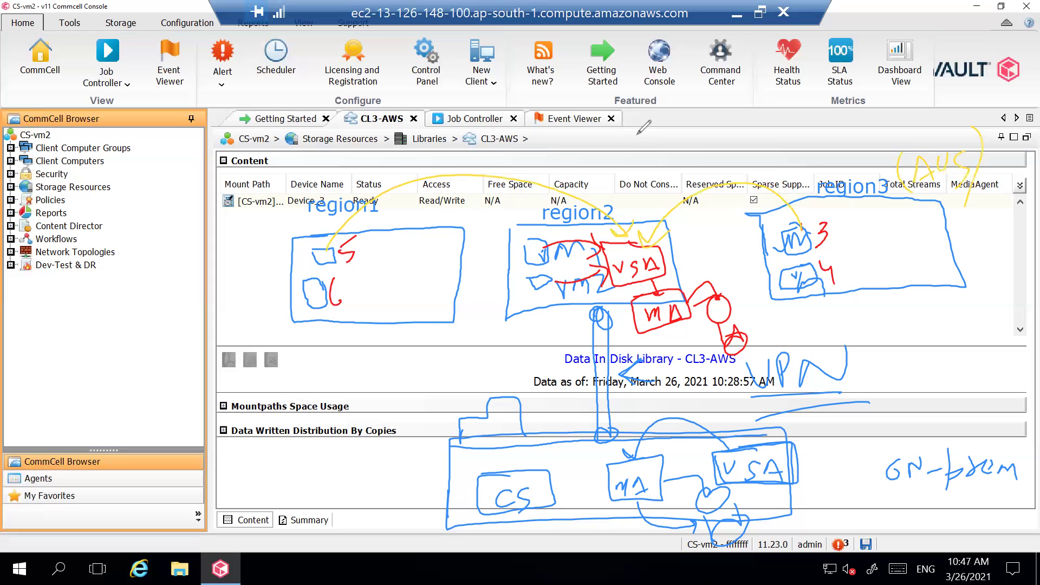
left_click_drag(634, 187, 625, 213)
mouse_move(656, 158)
left_mouse_down()
mouse_move(650, 190)
mouse_move(685, 175)
left_mouse_up()
mouse_move(696, 175)
left_mouse_down()
mouse_move(706, 160)
mouse_move(704, 173)
mouse_move(746, 158)
mouse_move(755, 180)
left_mouse_up()
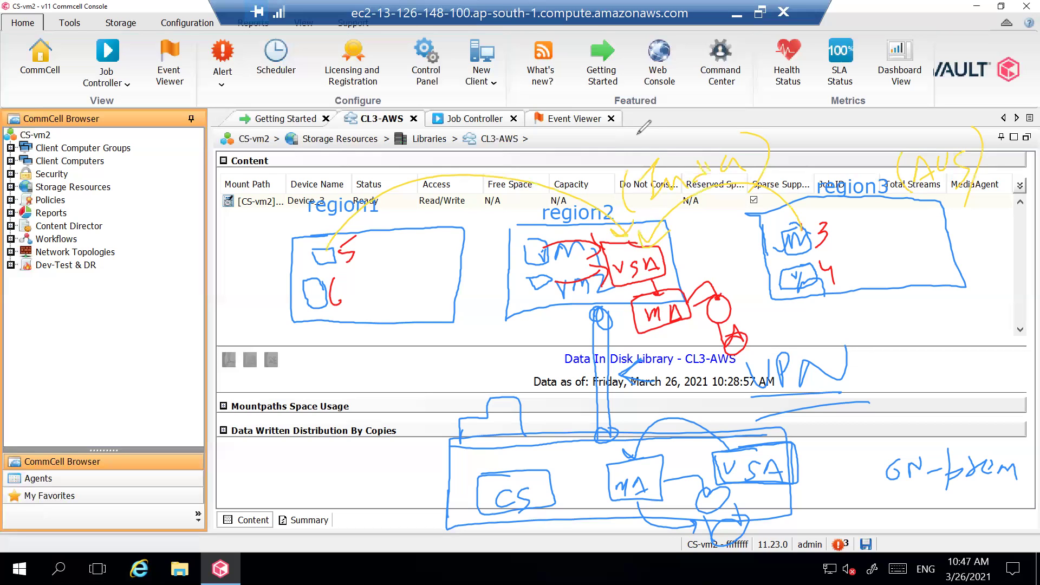
- Sketch a green VSA, MA and storage cylinder in region3
mouse_move(857, 223)
left_mouse_down()
mouse_move(867, 248)
mouse_move(854, 219)
mouse_move(864, 228)
mouse_move(915, 221)
left_mouse_up()
mouse_move(875, 266)
left_mouse_down()
mouse_move(920, 270)
mouse_move(872, 264)
mouse_move(920, 279)
mouse_move(946, 255)
mouse_move(961, 285)
mouse_move(953, 287)
left_mouse_up()
mouse_move(958, 292)
left_mouse_down()
mouse_move(959, 317)
mouse_move(996, 303)
left_mouse_up()
left_click_drag(956, 325, 999, 314)
- Add region1's green VSA, MA and storage cylinder, then link both regions' VMs to them
mouse_move(382, 255)
left_mouse_down()
mouse_move(429, 238)
mouse_move(379, 283)
mouse_move(407, 239)
mouse_move(401, 277)
mouse_move(424, 251)
left_mouse_up()
left_click_drag(421, 261, 458, 240)
mouse_move(391, 309)
left_mouse_down()
mouse_move(430, 288)
mouse_move(386, 314)
mouse_move(405, 299)
mouse_move(412, 320)
mouse_move(421, 300)
left_mouse_up()
mouse_move(421, 300)
left_mouse_down()
mouse_move(433, 316)
mouse_move(454, 299)
mouse_move(469, 359)
left_mouse_up()
left_click_drag(480, 323, 493, 347)
left_click_drag(494, 347, 468, 352)
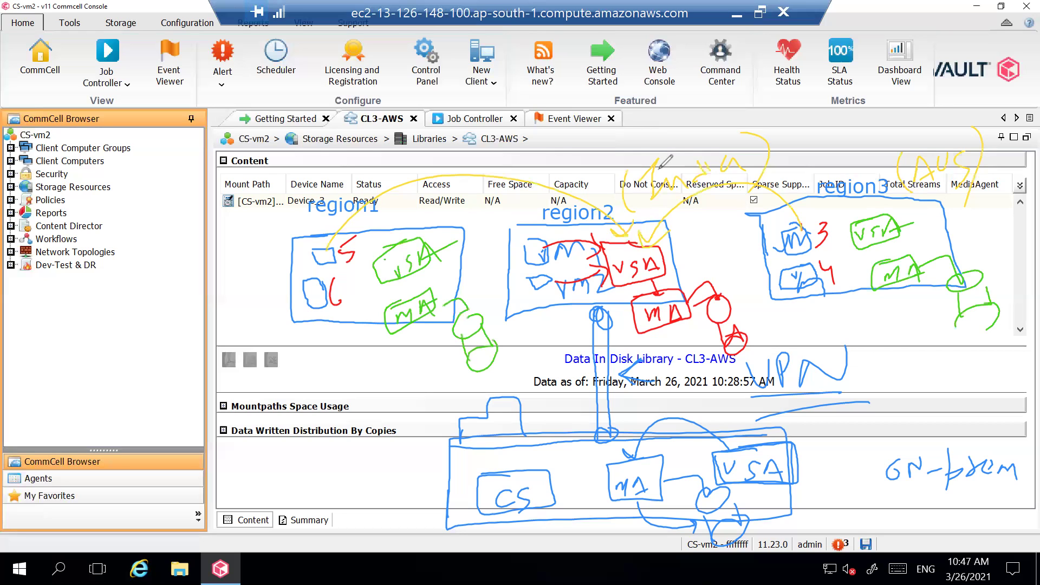
mouse_move(332, 259)
left_mouse_down()
mouse_move(345, 277)
mouse_move(386, 285)
left_mouse_up()
mouse_move(330, 306)
left_mouse_down()
mouse_move(377, 323)
mouse_move(387, 363)
left_mouse_up()
mouse_move(804, 243)
left_mouse_down()
mouse_move(853, 251)
mouse_move(876, 297)
left_mouse_up()
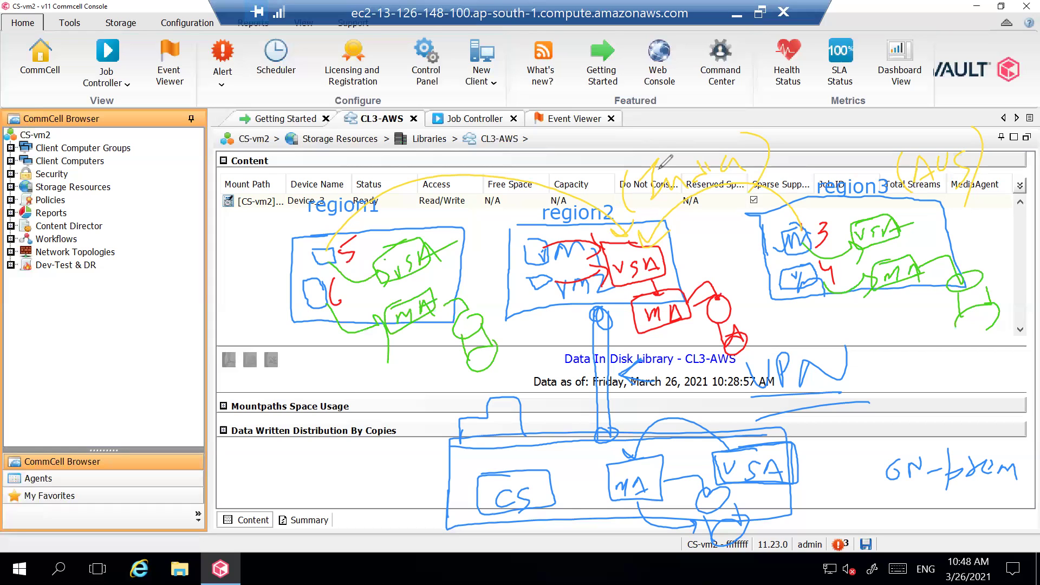
- Clear the ink and sketch a Mumbai region holding one combined CS+MA+VSA box
key("e")
mouse_move(466, 199)
left_mouse_down()
mouse_move(766, 290)
mouse_move(536, 347)
mouse_move(431, 209)
mouse_move(512, 191)
left_mouse_up()
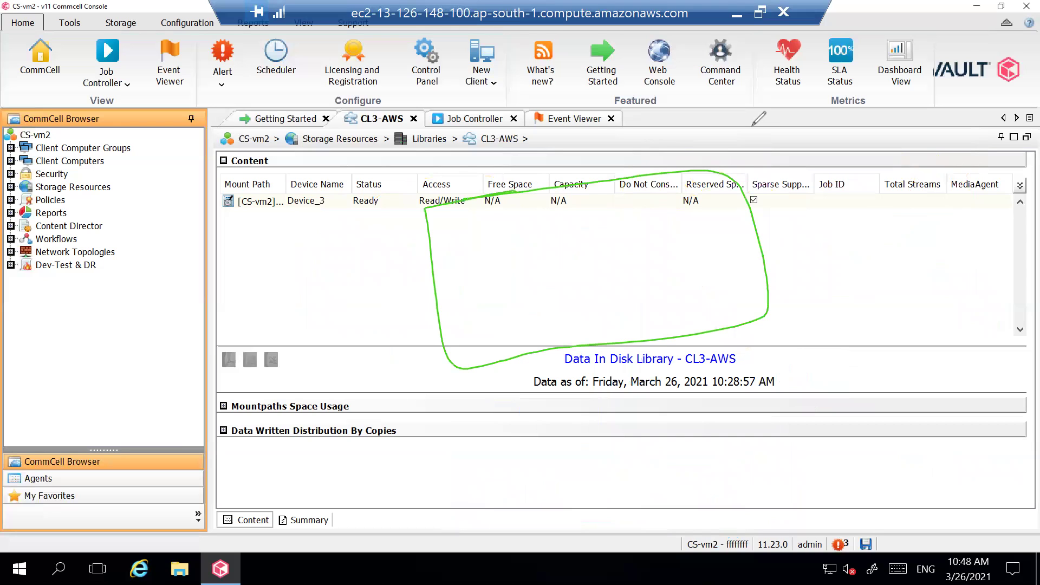
mouse_move(760, 193)
left_mouse_down()
mouse_move(773, 173)
mouse_move(826, 166)
mouse_move(846, 147)
mouse_move(906, 160)
left_mouse_up()
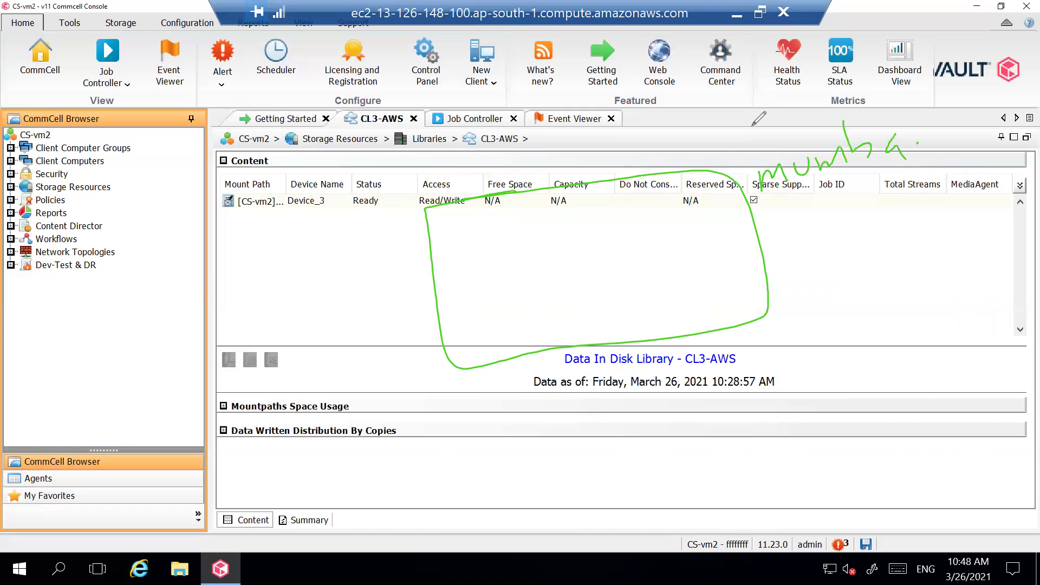
mouse_move(472, 233)
left_mouse_down()
mouse_move(609, 244)
mouse_move(504, 344)
mouse_move(468, 245)
mouse_move(524, 225)
mouse_move(521, 254)
mouse_move(546, 247)
mouse_move(545, 281)
mouse_move(555, 274)
left_mouse_up()
mouse_move(530, 309)
left_mouse_down()
mouse_move(531, 298)
mouse_move(582, 298)
mouse_move(562, 295)
mouse_move(558, 332)
left_mouse_up()
mouse_move(547, 330)
left_mouse_down()
mouse_move(568, 326)
mouse_move(547, 344)
left_mouse_up()
left_click_drag(574, 335, 565, 366)
mouse_move(581, 344)
left_mouse_down()
mouse_move(585, 332)
mouse_move(593, 344)
left_mouse_up()
left_click_drag(591, 346, 610, 342)
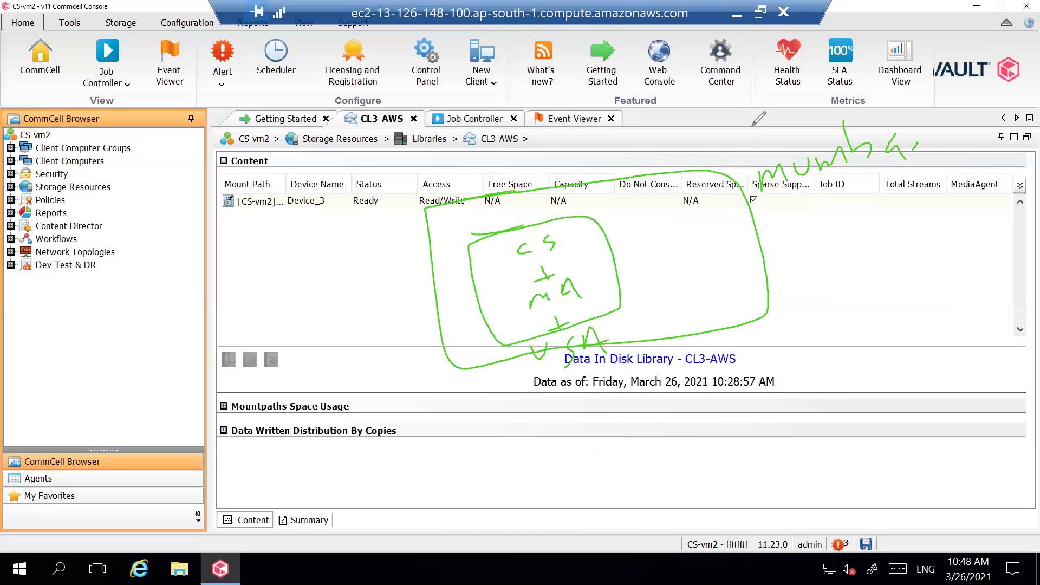
- Add a VM box linked to the server box by an Amazon arrow, then wipe the sketch
mouse_move(668, 221)
left_mouse_down()
mouse_move(685, 219)
mouse_move(652, 298)
mouse_move(687, 219)
left_mouse_up()
left_click_drag(654, 253, 711, 268)
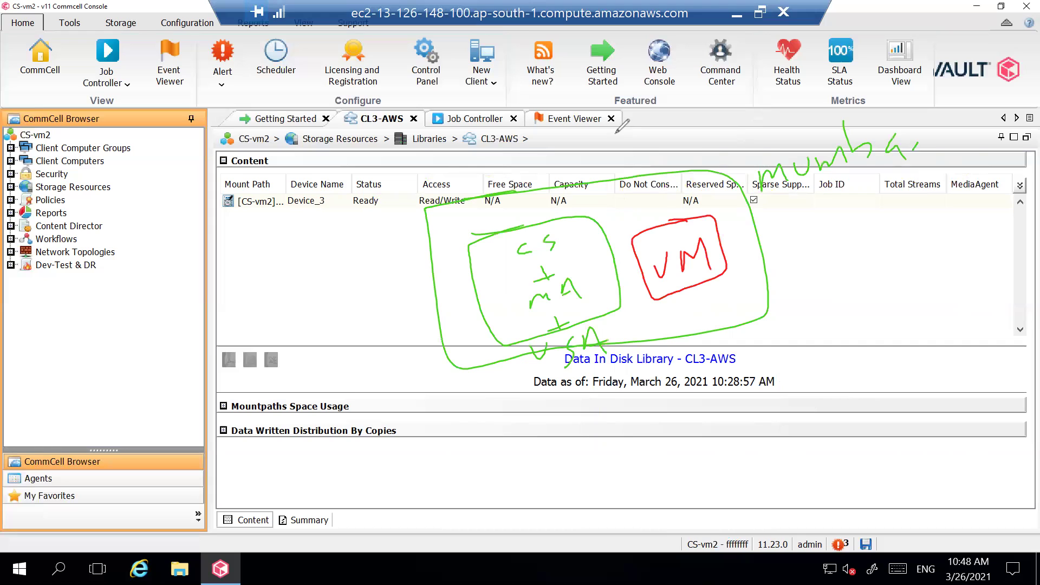
mouse_move(673, 219)
left_mouse_down()
mouse_move(635, 175)
mouse_move(594, 224)
left_mouse_up()
mouse_move(428, 206)
left_mouse_down()
mouse_move(434, 174)
mouse_move(465, 196)
mouse_move(544, 162)
mouse_move(558, 192)
mouse_move(575, 169)
mouse_move(627, 159)
left_mouse_up()
mouse_move(499, 191)
left_mouse_down()
mouse_move(514, 236)
mouse_move(521, 230)
left_mouse_up()
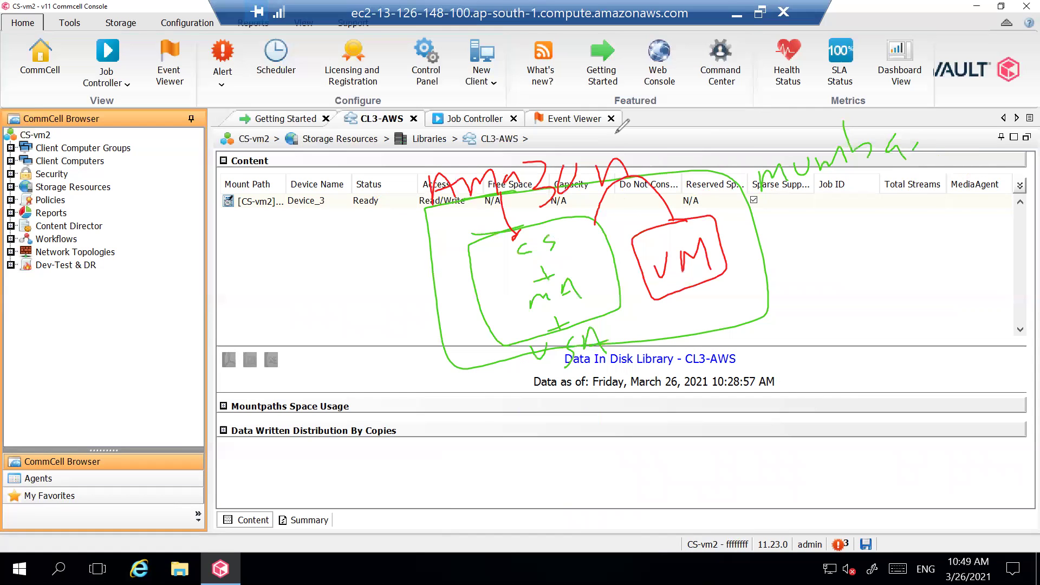
left_click_drag(587, 215, 617, 222)
key("e")
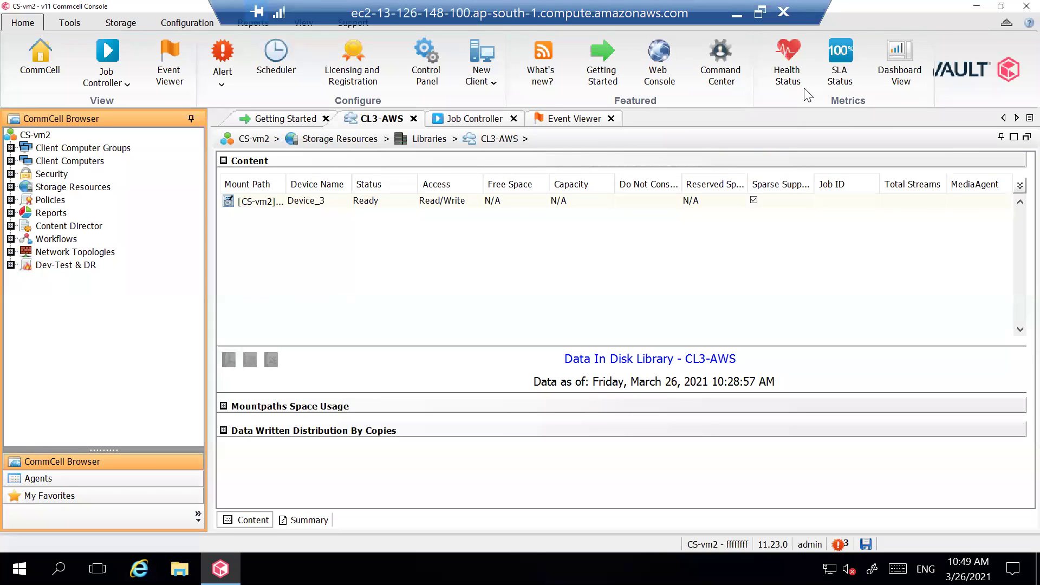
- Start a new client from Client Computers and choose the Amazon virtualization type
right_click(54, 161)
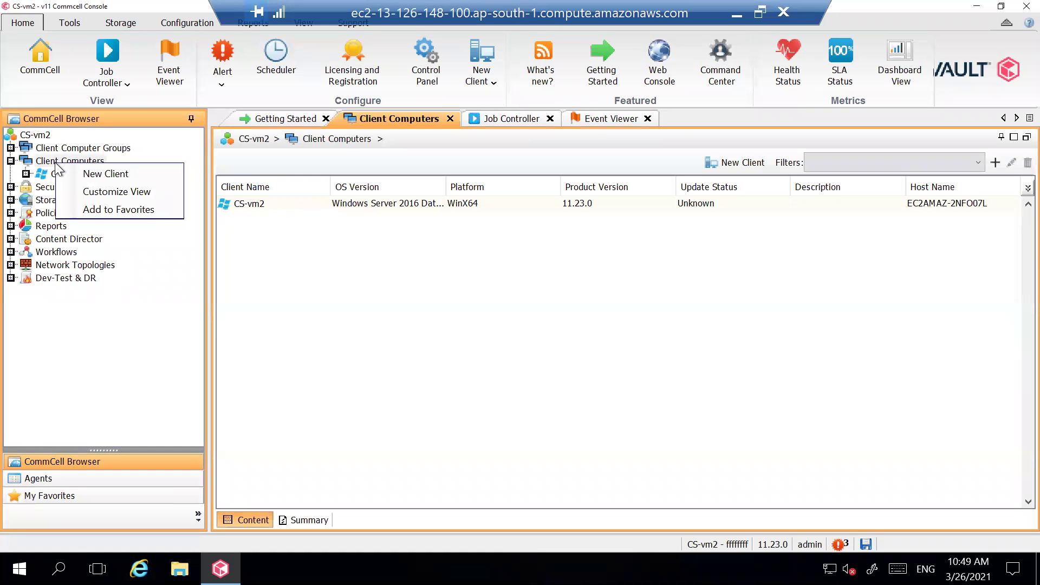
left_click(103, 173)
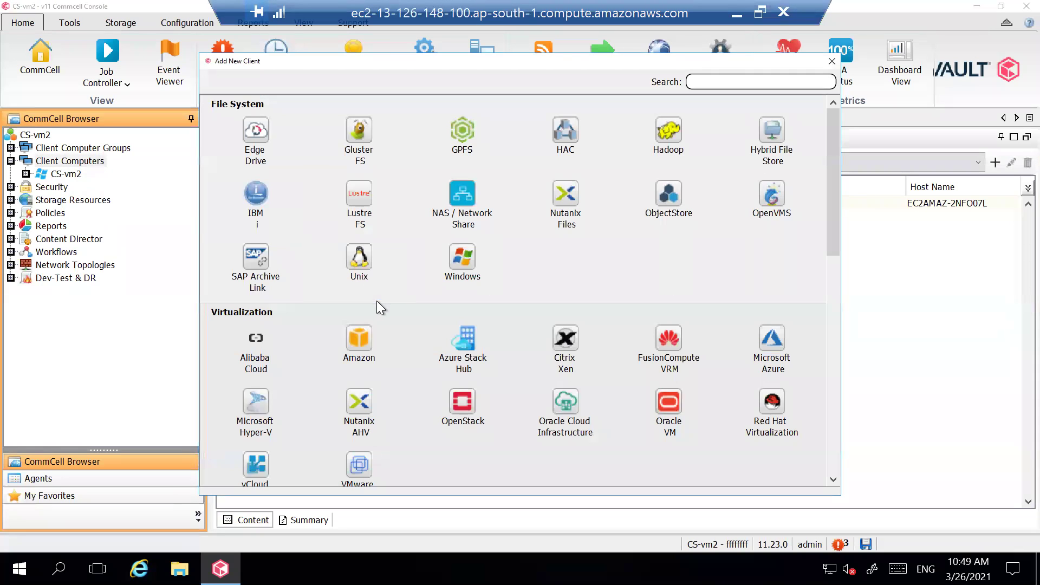
left_click(359, 352)
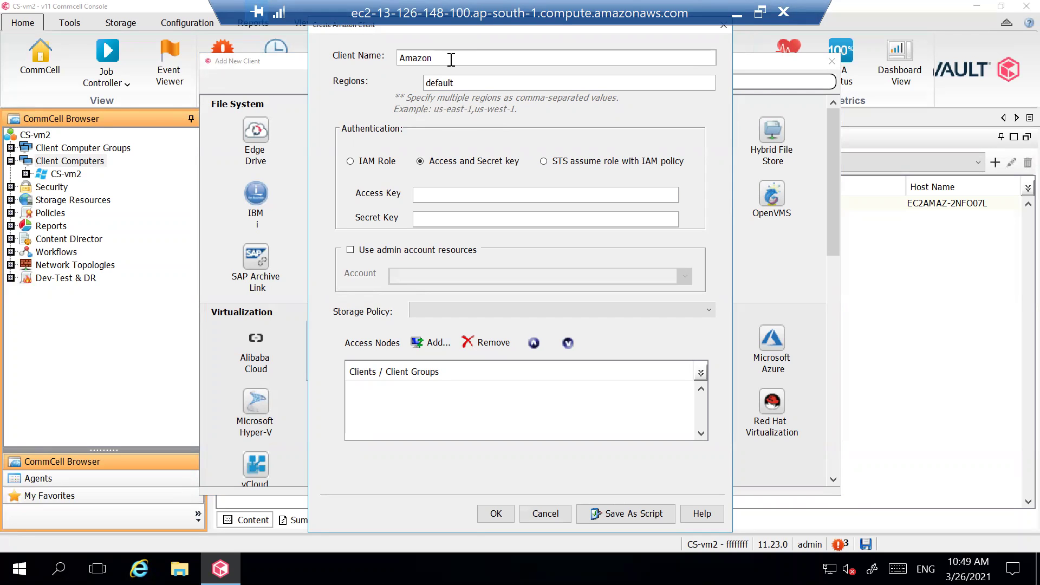
- Replace the default client name with Test-amazon
key("BackSpace")
key("BackSpace")
key("BackSpace")
key("BackSpace")
key("BackSpace")
key("BackSpace")
type("Test-amazon")
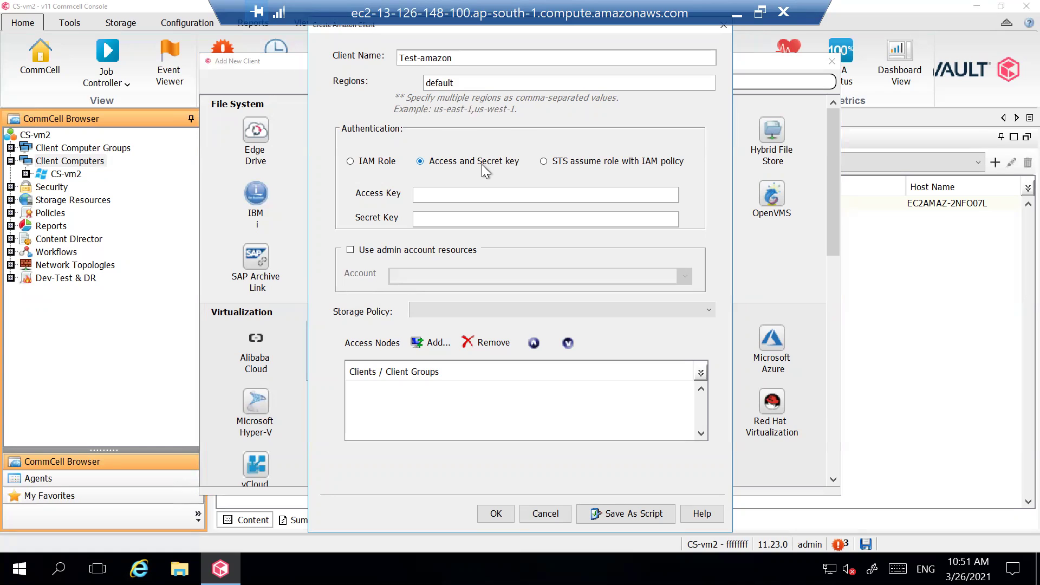
- Switch Test-amazon's authentication to IAM Role and confirm CS-vm2 as its access node
left_click(349, 161)
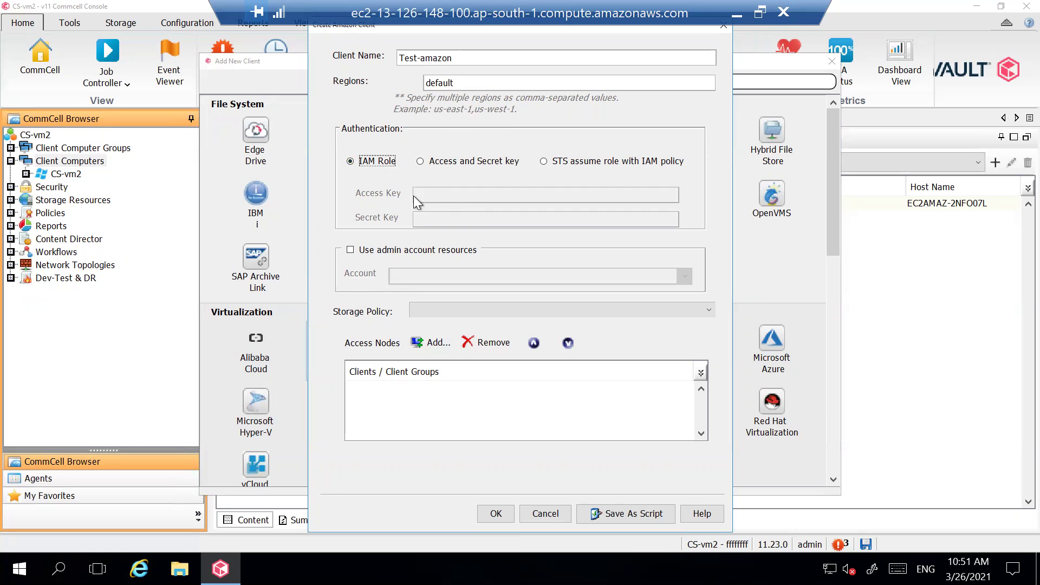
left_click(433, 344)
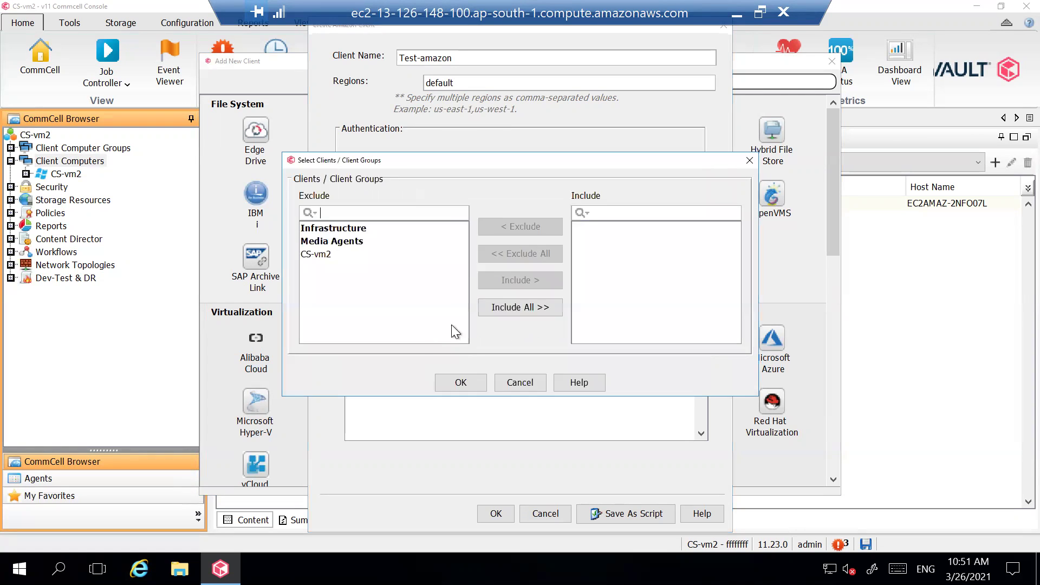
double_click(327, 255)
left_click(469, 382)
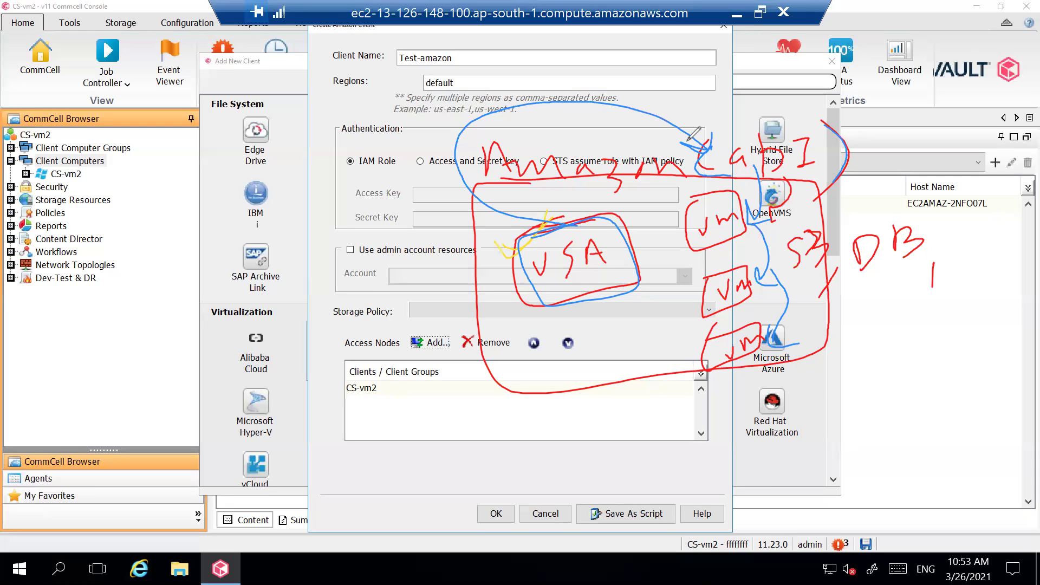
- Sketch the Amazon account, USA region and VM links, clear the annotations, then return to EC2 Instances
mouse_move(536, 230)
left_mouse_down()
mouse_move(620, 225)
mouse_move(528, 317)
mouse_move(510, 244)
mouse_move(454, 253)
mouse_move(529, 213)
left_mouse_up()
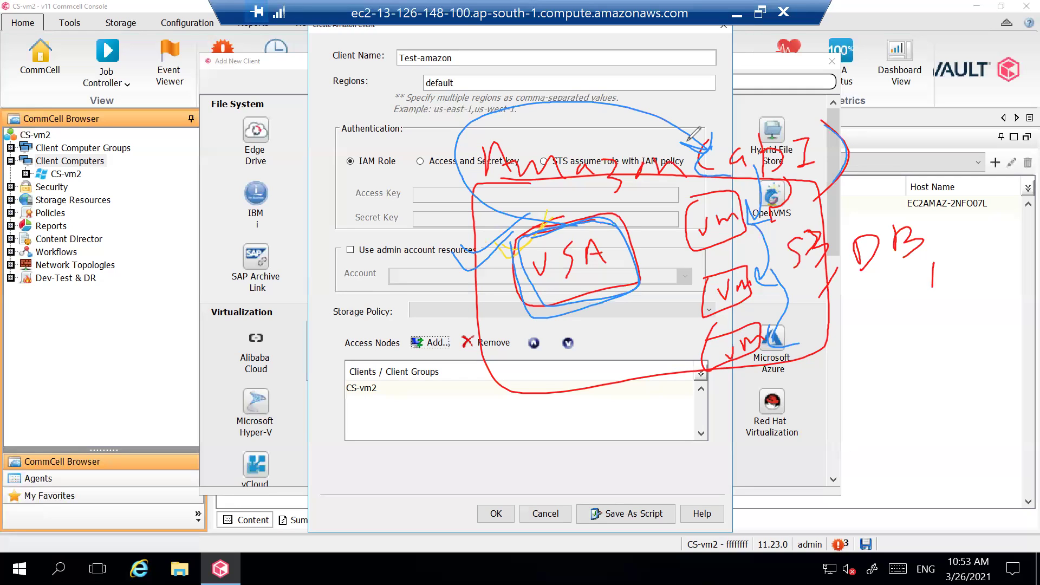
mouse_move(544, 222)
left_mouse_down()
mouse_move(450, 151)
mouse_move(522, 111)
mouse_move(672, 117)
mouse_move(723, 152)
mouse_move(726, 132)
left_mouse_up()
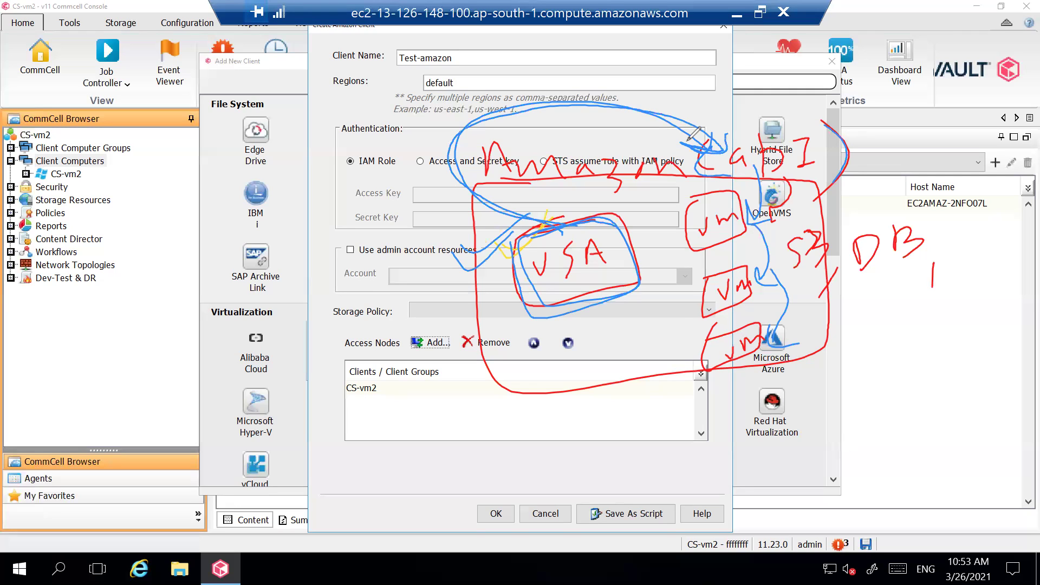
mouse_move(767, 181)
left_mouse_down()
mouse_move(750, 220)
mouse_move(769, 229)
mouse_move(756, 222)
mouse_move(780, 281)
left_mouse_up()
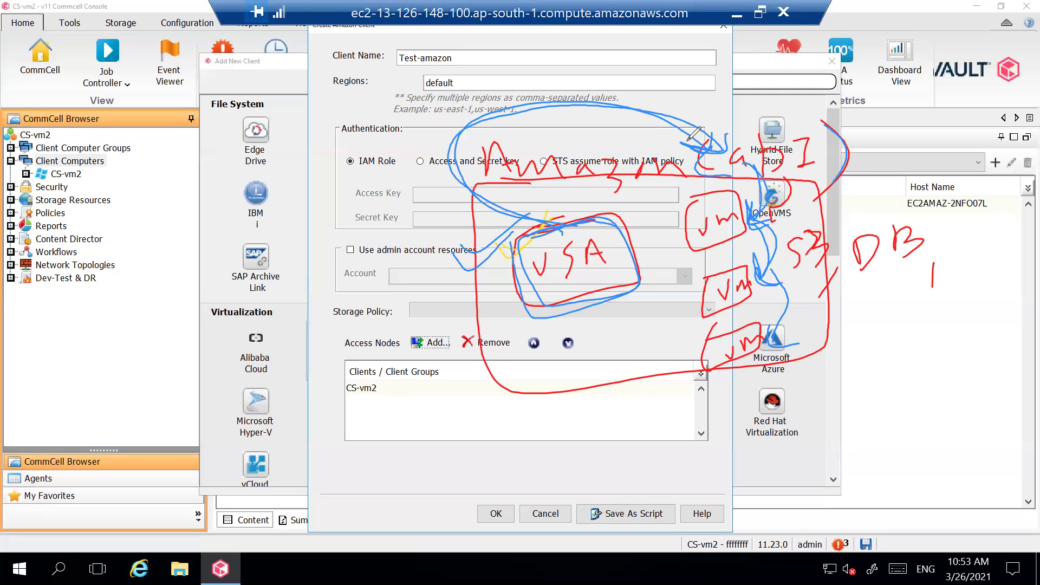
left_click_drag(477, 260, 536, 234)
left_click_drag(586, 187, 477, 244)
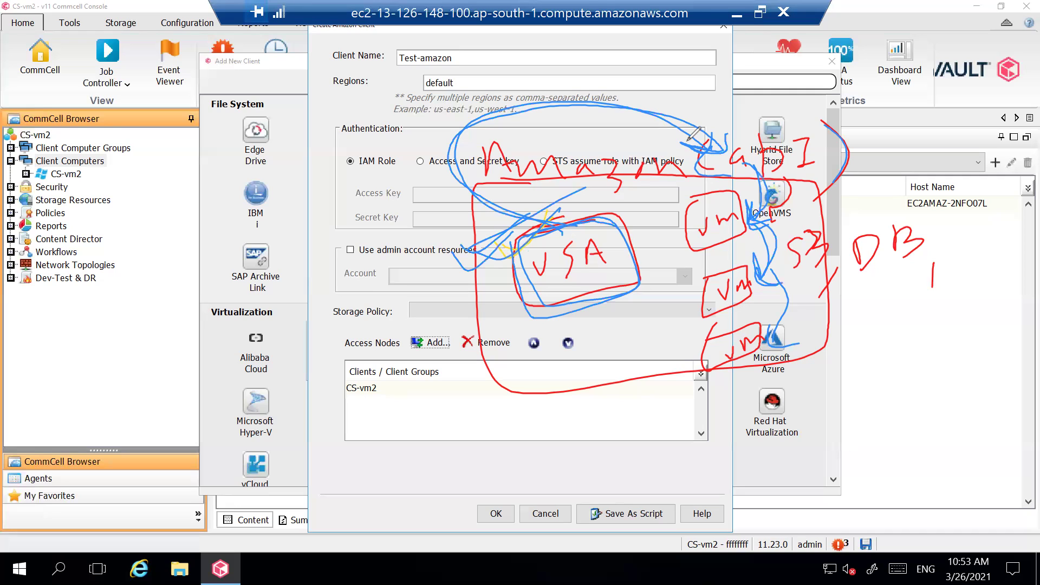
key("e")
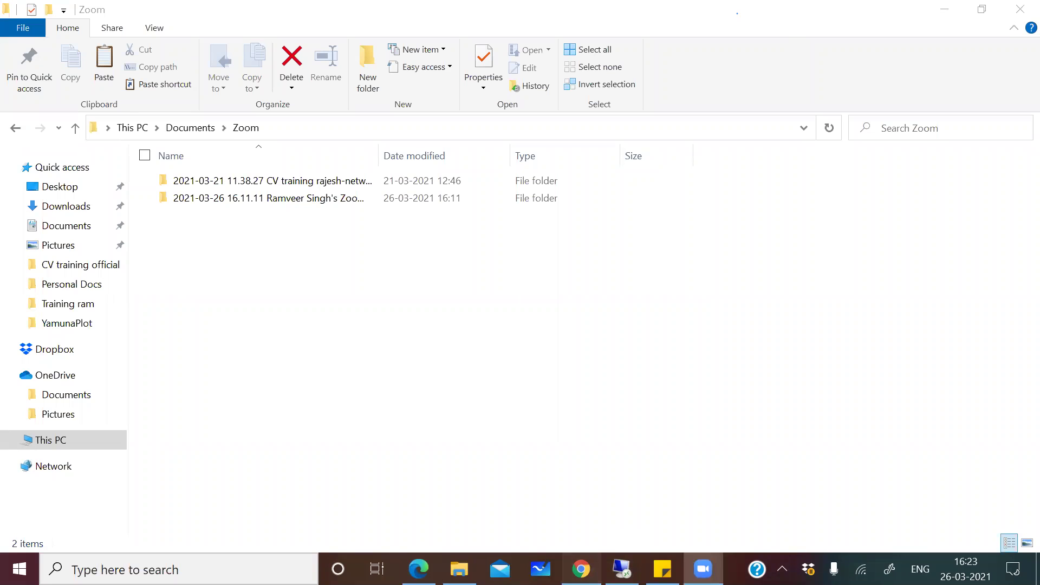
left_click(581, 569)
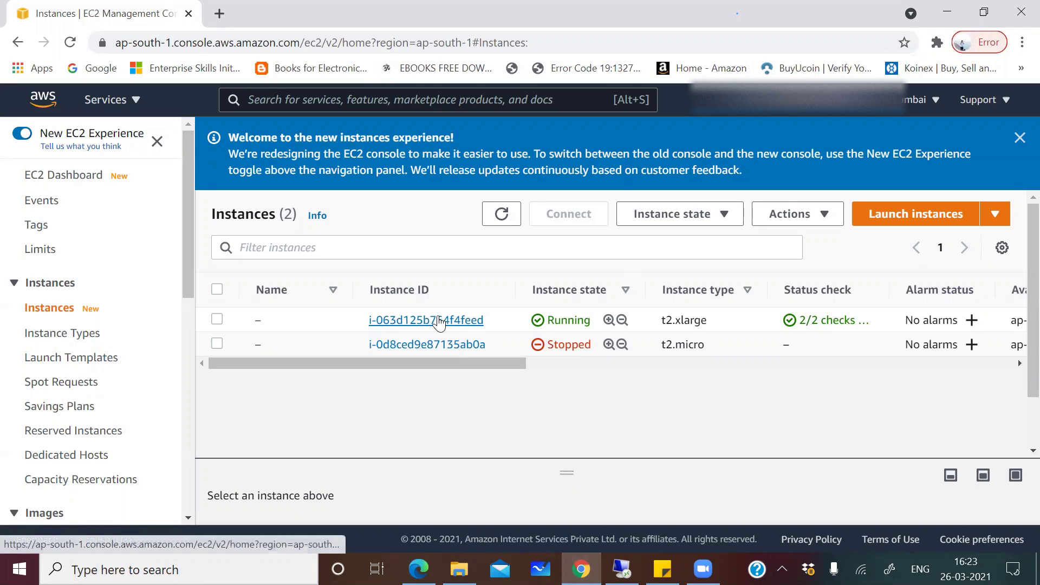
- Open Modify IAM role for the running t2.xlarge instance through Actions > Security
left_click(217, 319)
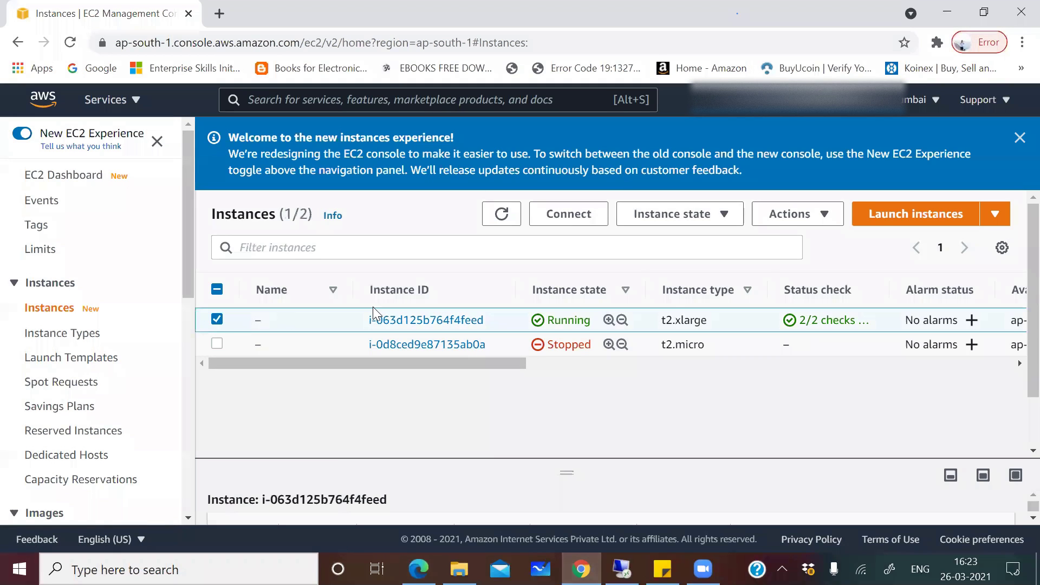
left_click(771, 219)
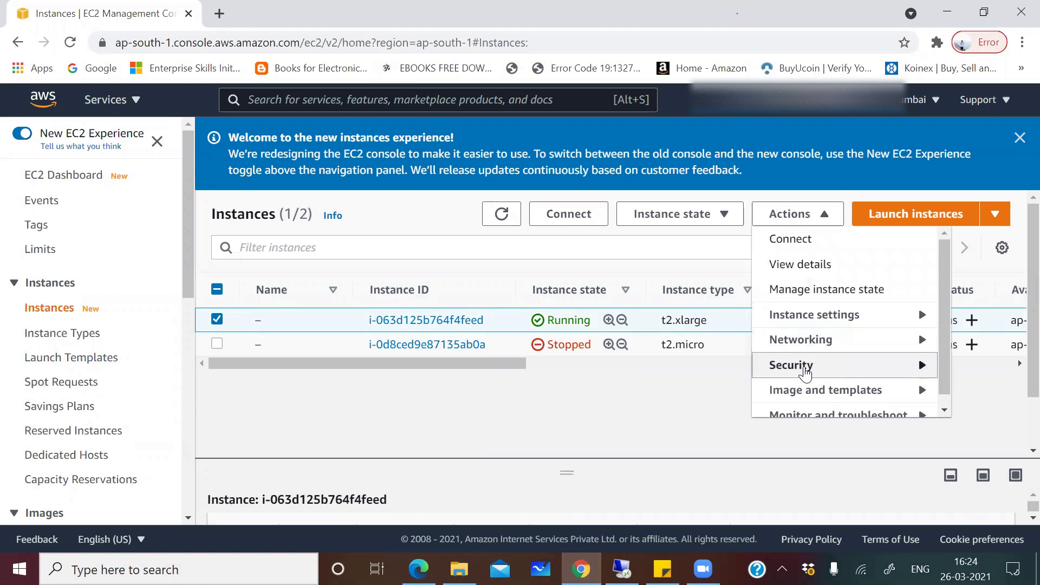
mouse_move(805, 373)
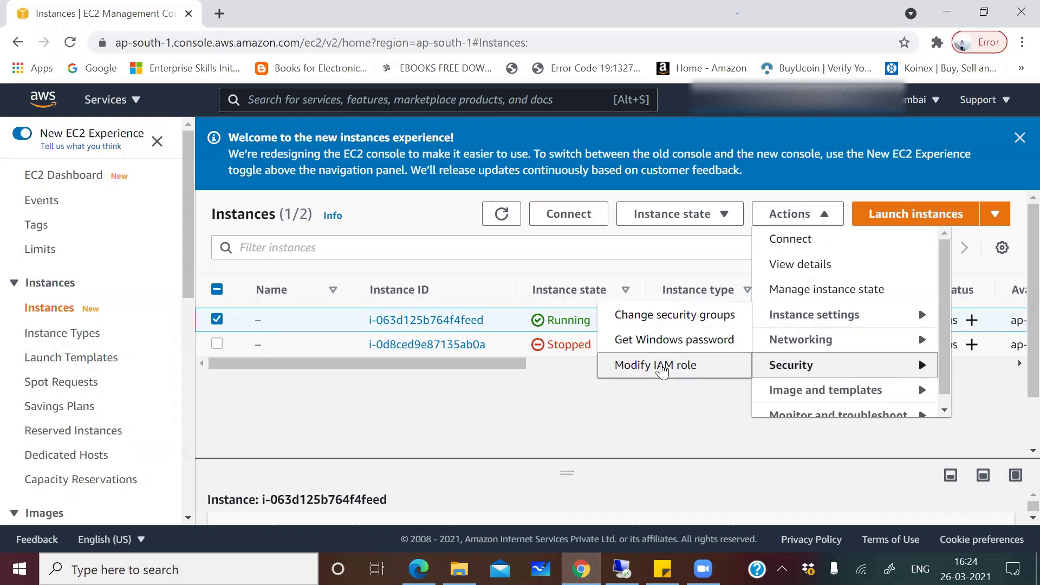
left_click(645, 368)
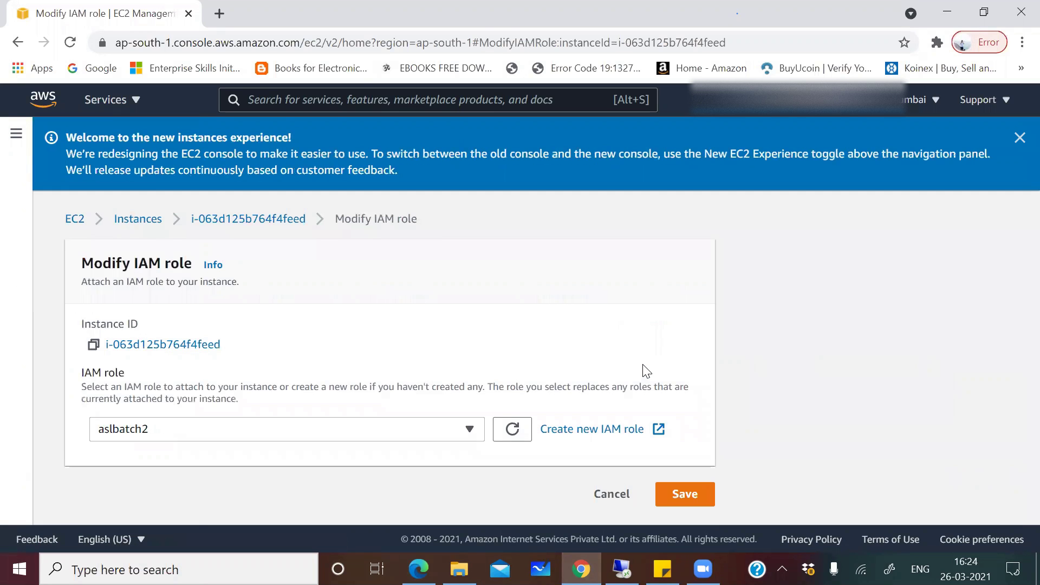
- Check the IAM role list, keep aslbatch2 selected, and start a new IAM role in another tab
left_click(472, 431)
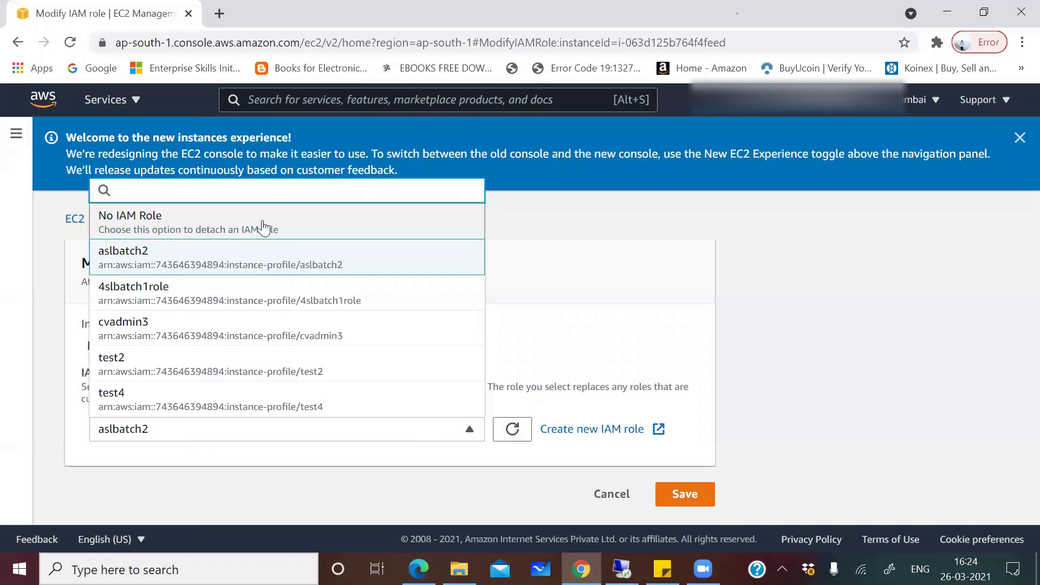
left_click(264, 227)
left_click(460, 434)
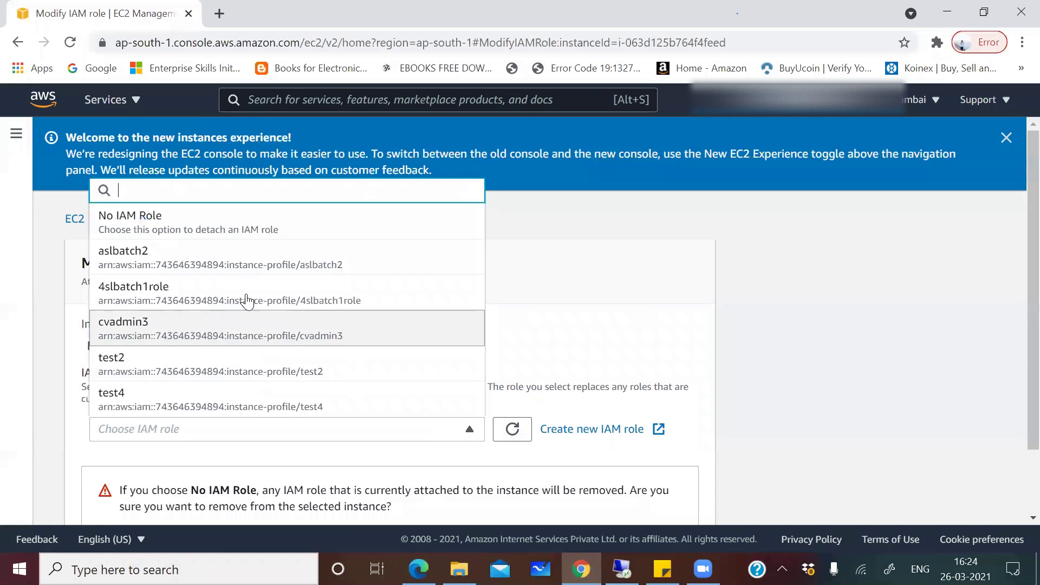
left_click(210, 265)
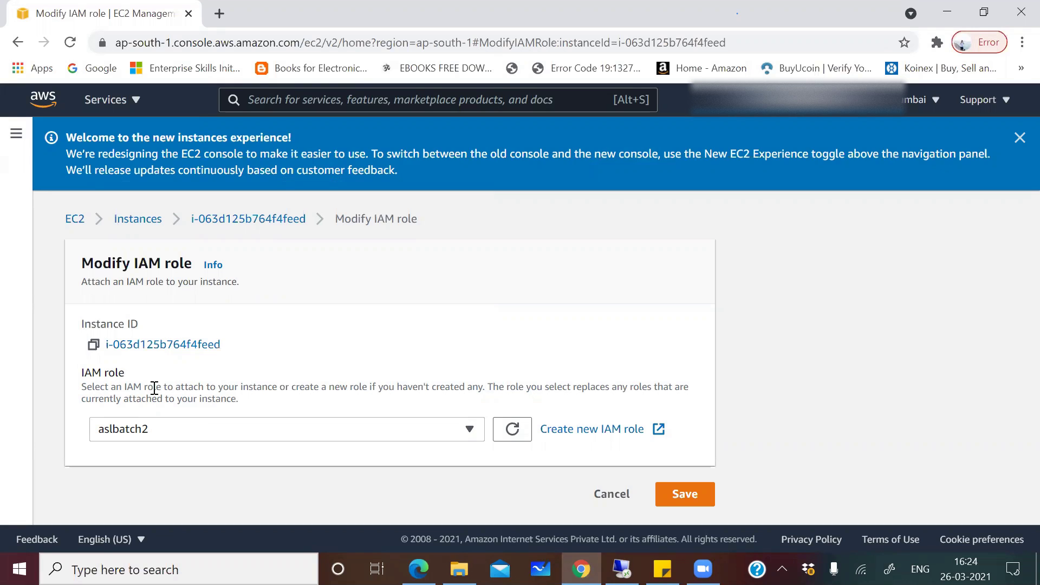
left_click(581, 439)
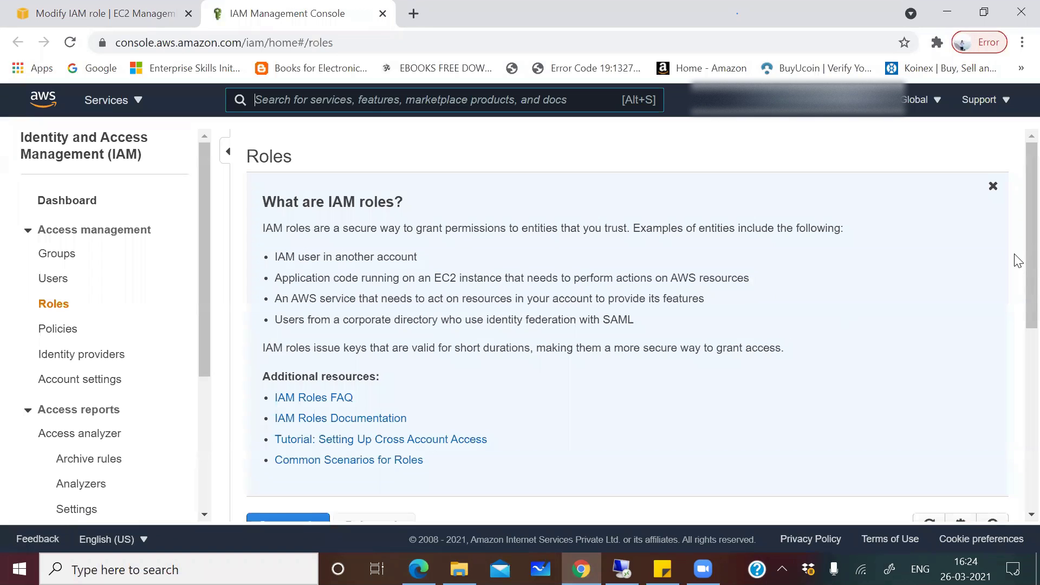
- Start a new AWS service role with the EC2 use case and continue to permissions
left_click_drag(1017, 260, 1015, 314)
left_click(294, 423)
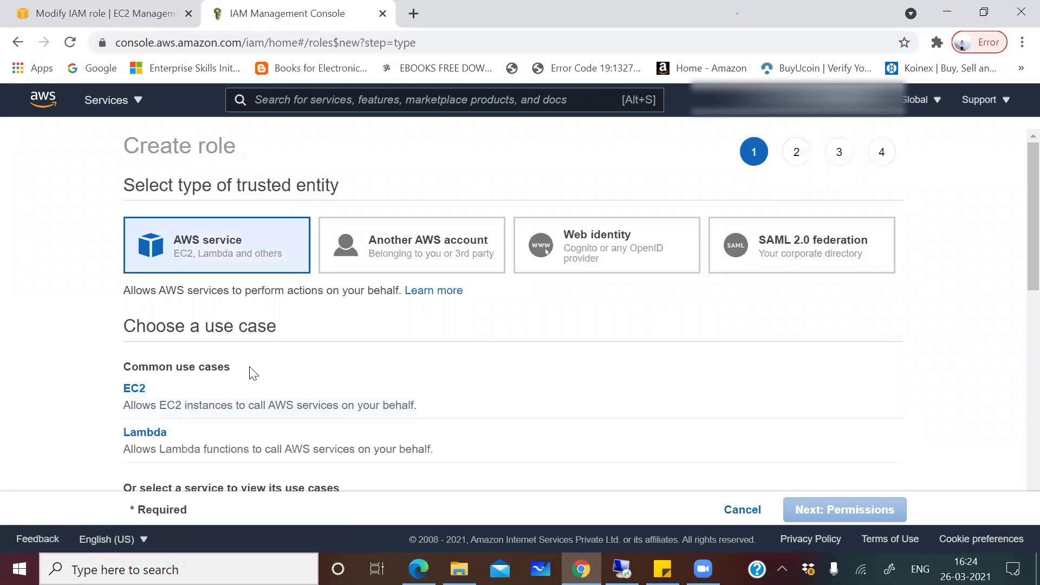
left_click(191, 388)
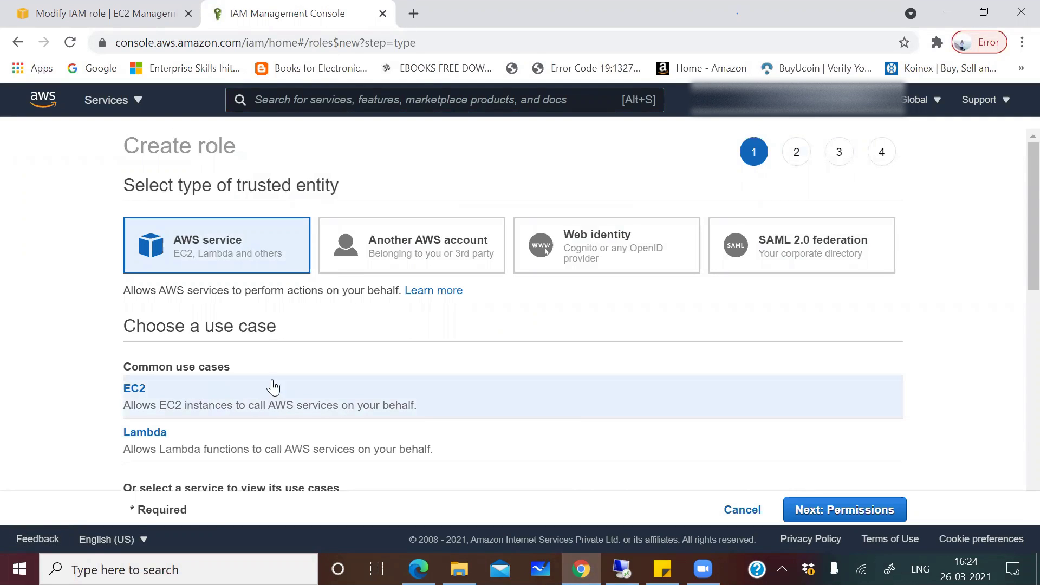
left_click(827, 516)
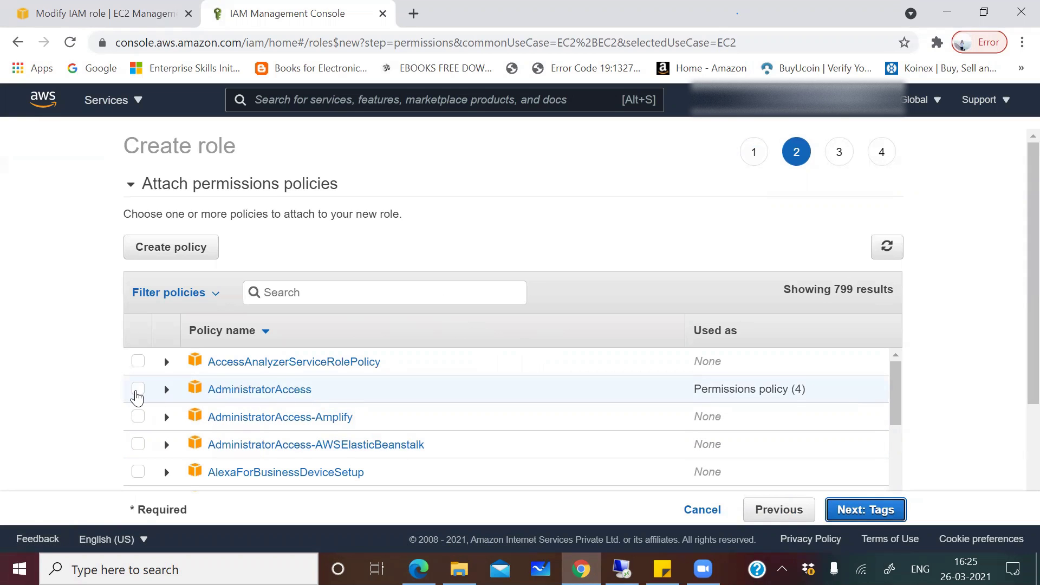
- Tick AdministratorAccess, then filter by ec2 and s3 to tick AmazonEC2FullAccess and AmazonS3FullAccess
left_click(138, 389)
left_click(323, 297)
type("ed")
type("2")
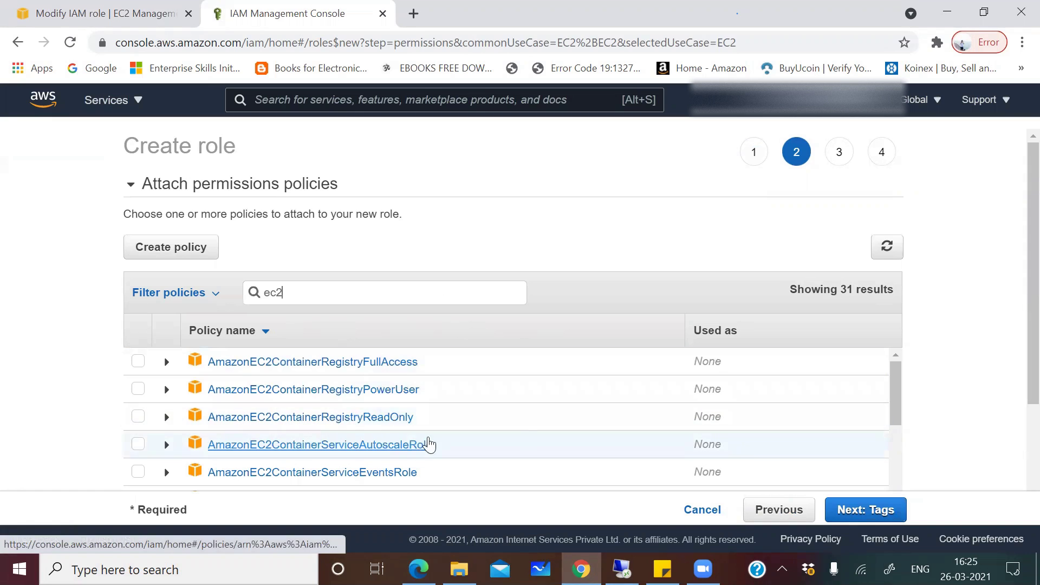
left_click_drag(897, 403, 900, 439)
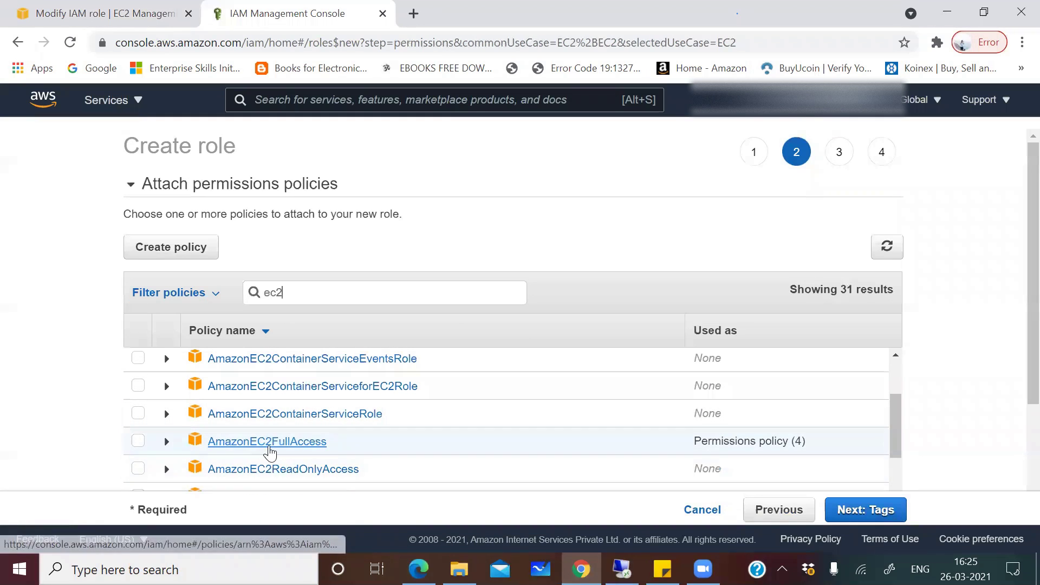
left_click(137, 445)
double_click(276, 297)
type("s3")
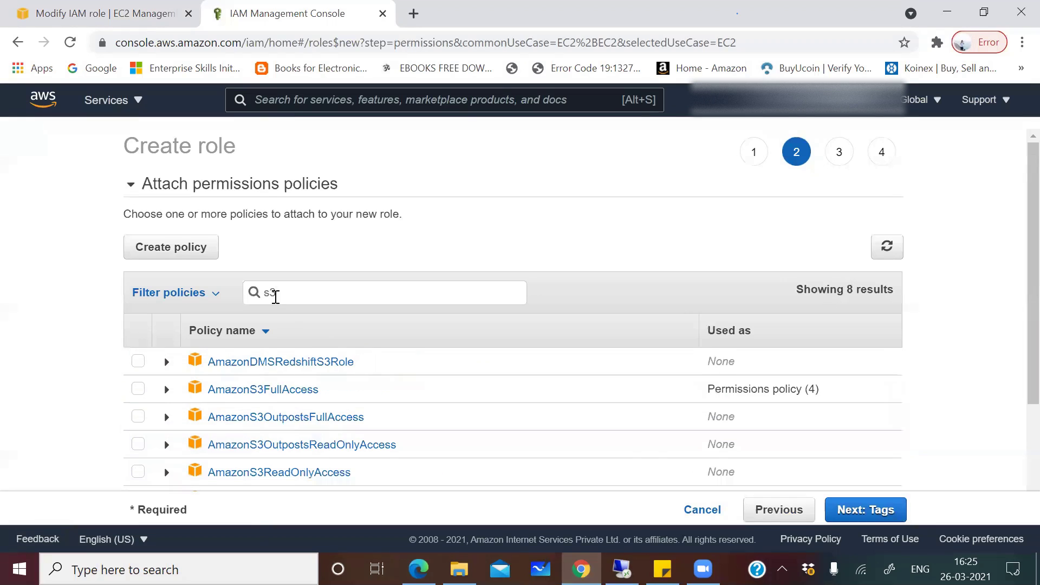
left_click(138, 390)
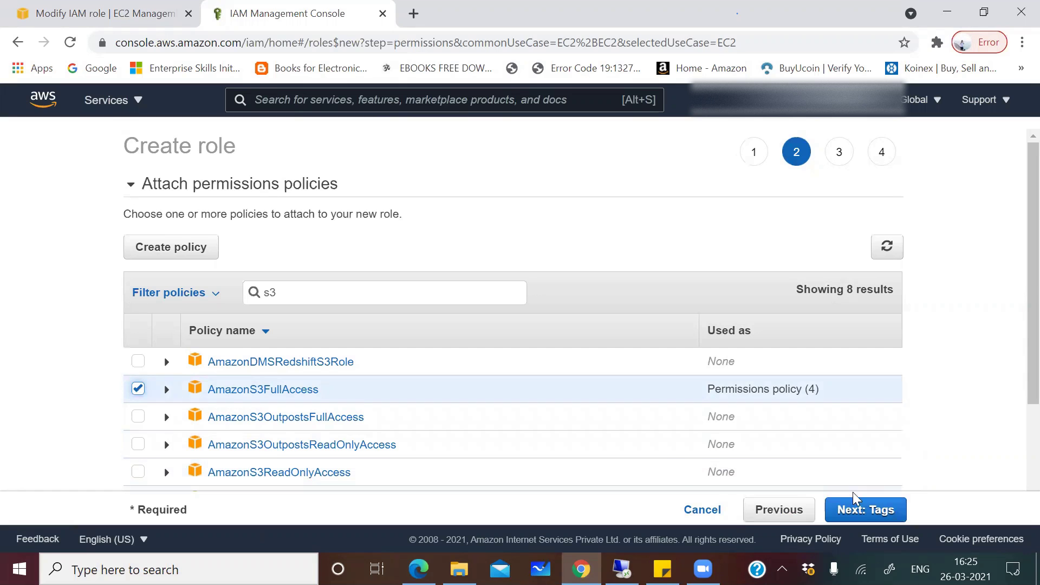
- Skip tags, name the role test5 on the review page, and create it
left_click(866, 512)
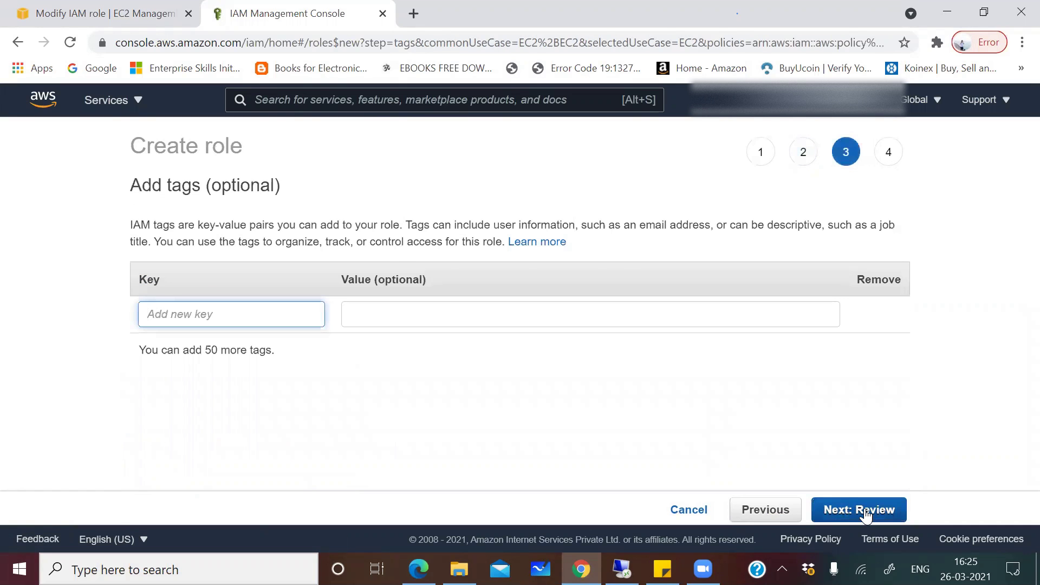
left_click(864, 512)
left_click(472, 237)
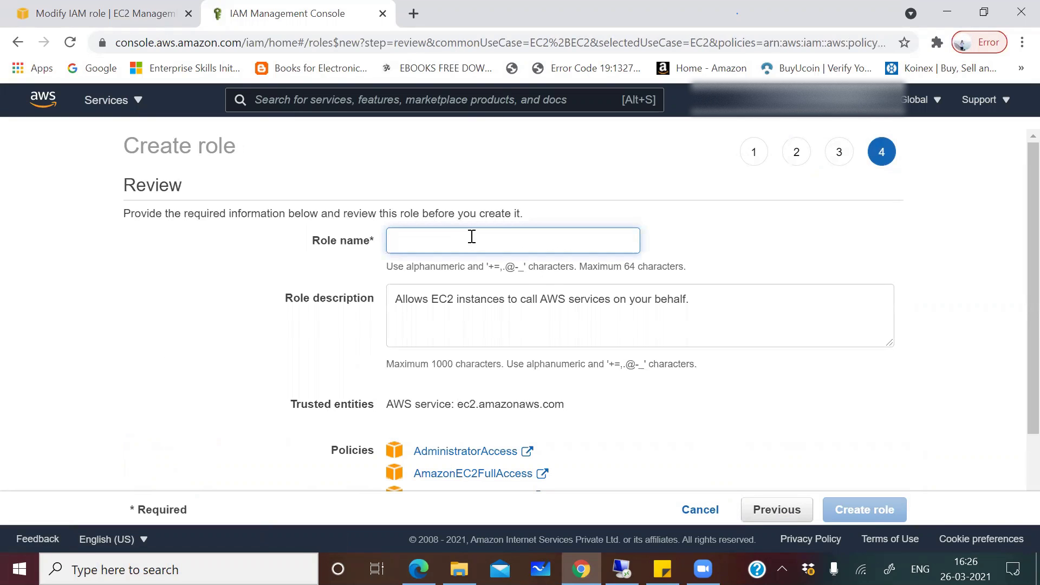
type("test5")
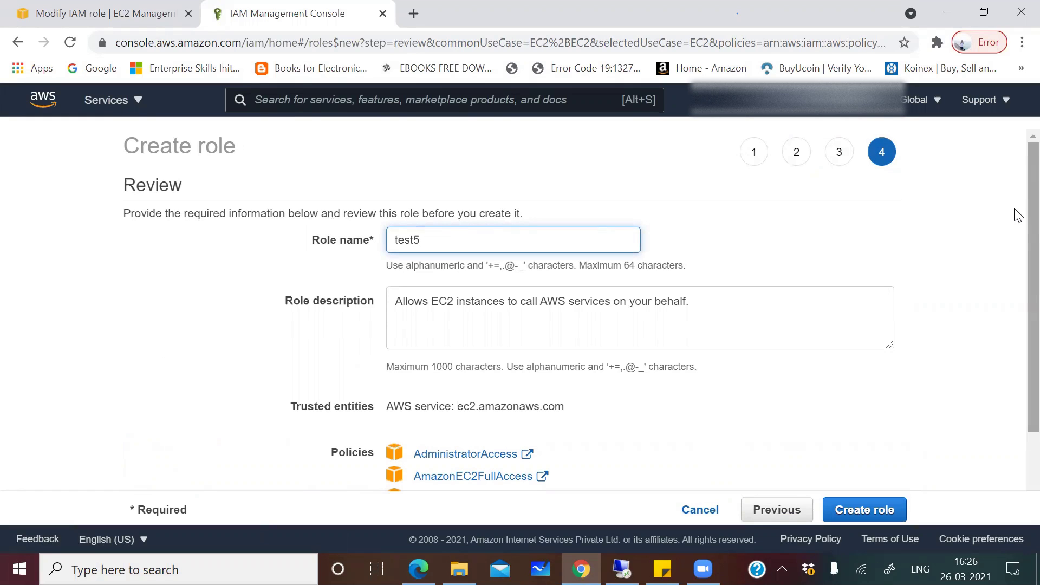
scroll(1018, 293, "down", 1)
scroll(1017, 293, "down", 1)
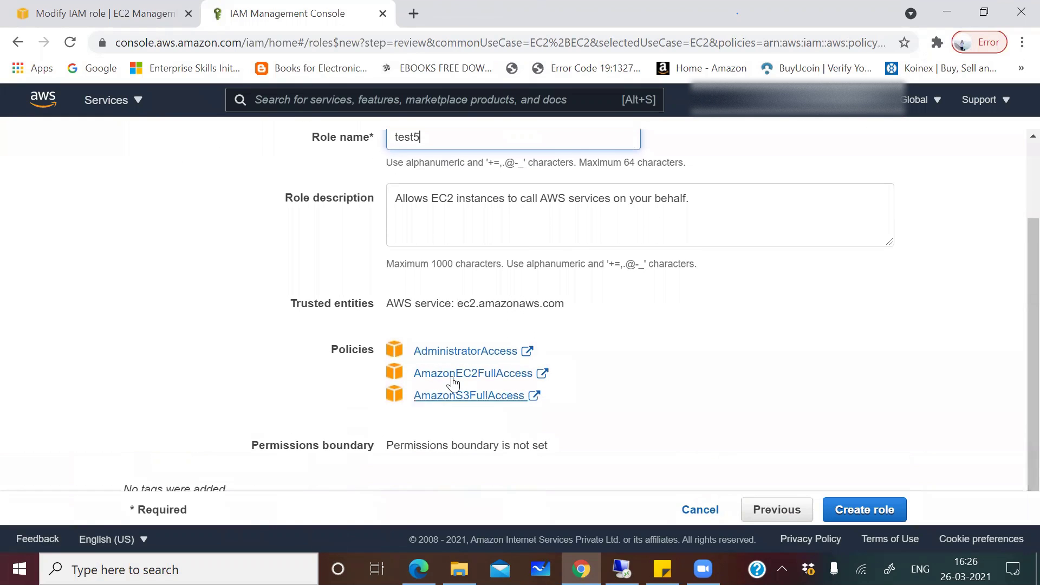
left_click(865, 508)
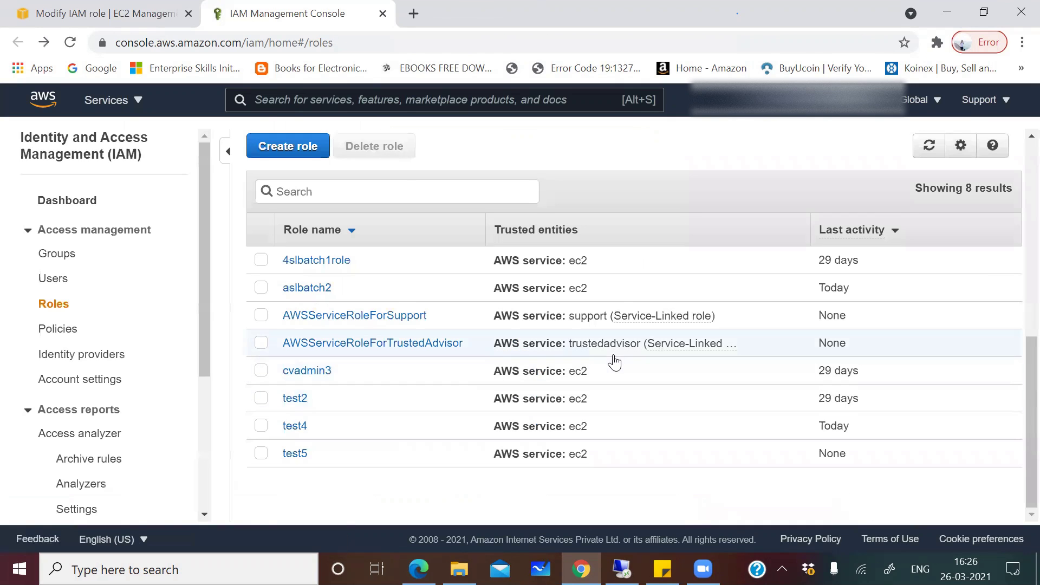
- Refresh the instance's IAM role list, choose test5 instead of aslbatch2, and save
left_click(147, 13)
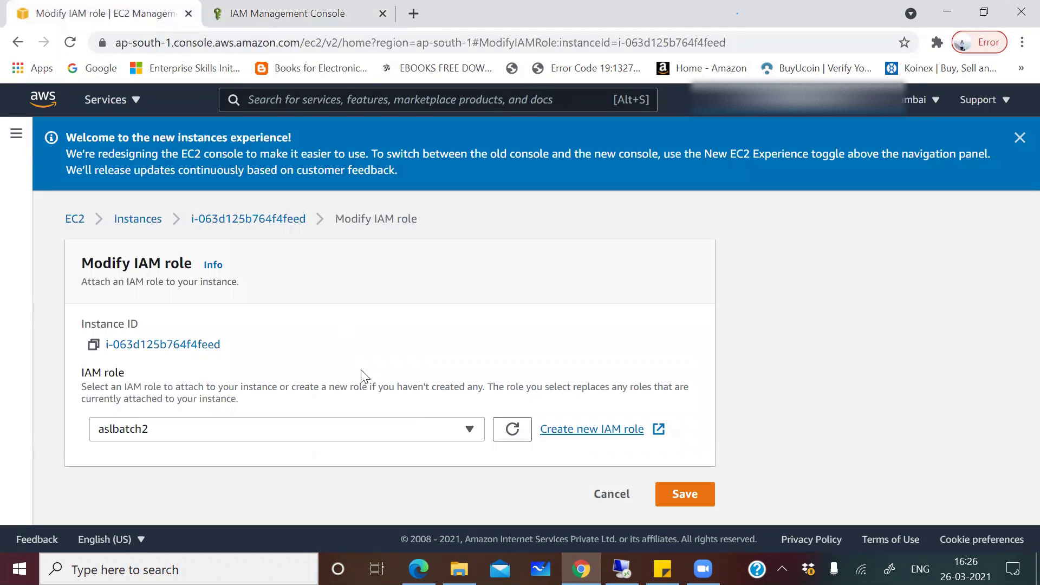
left_click(510, 431)
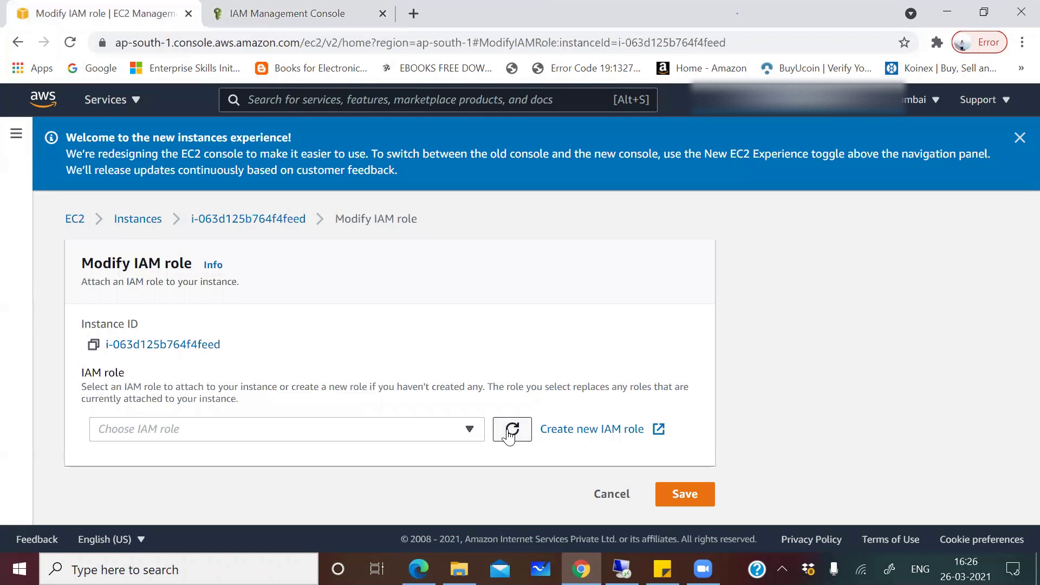
left_click(470, 434)
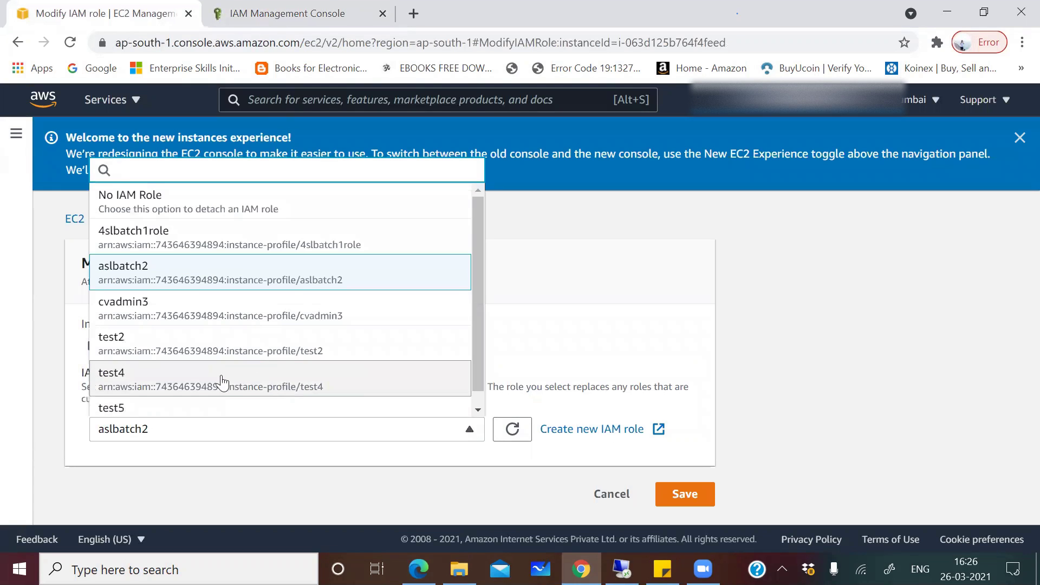
scroll(478, 395, "down", 1)
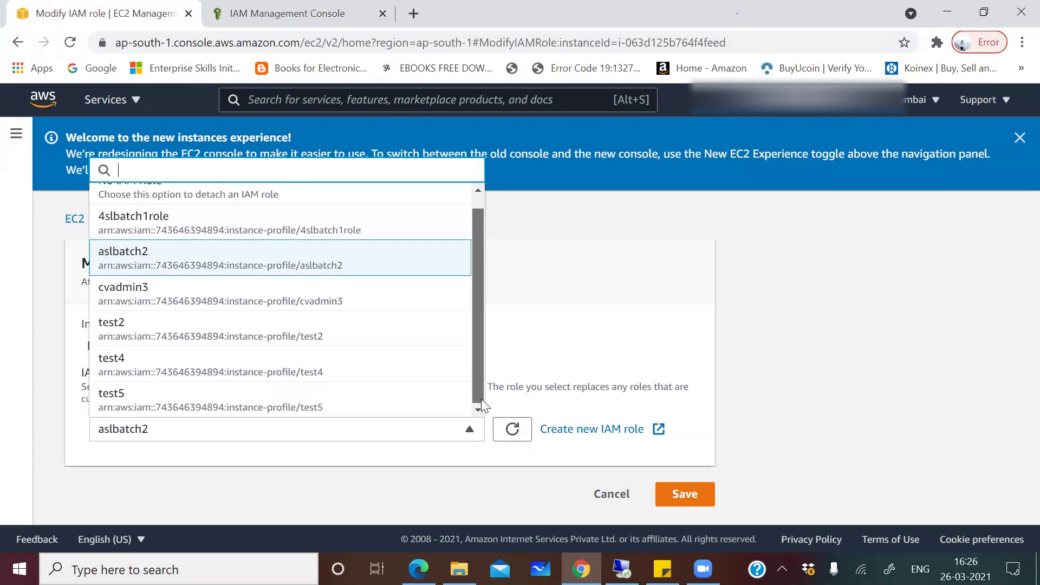
left_click(345, 406)
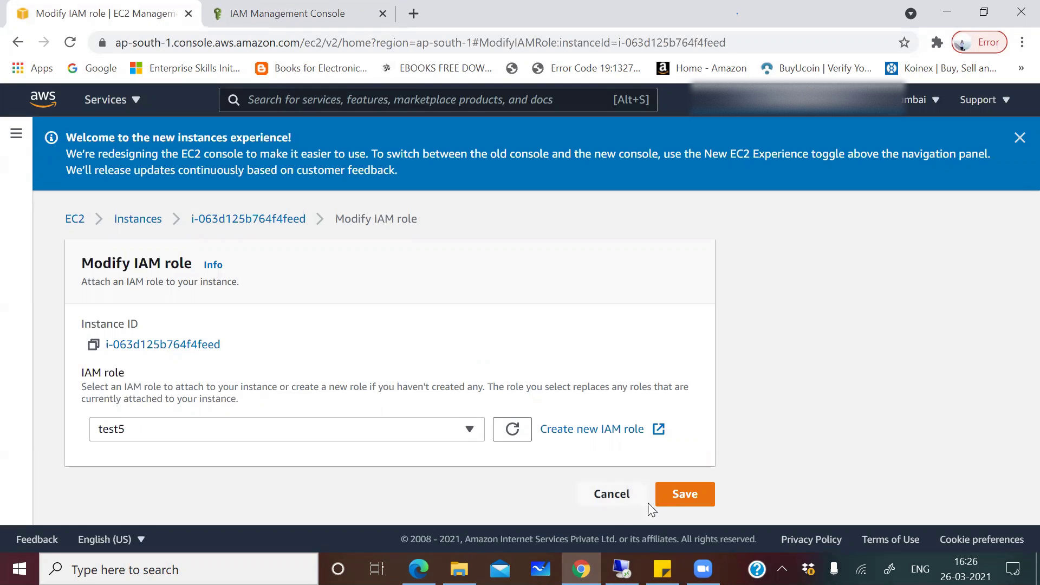
left_click(677, 495)
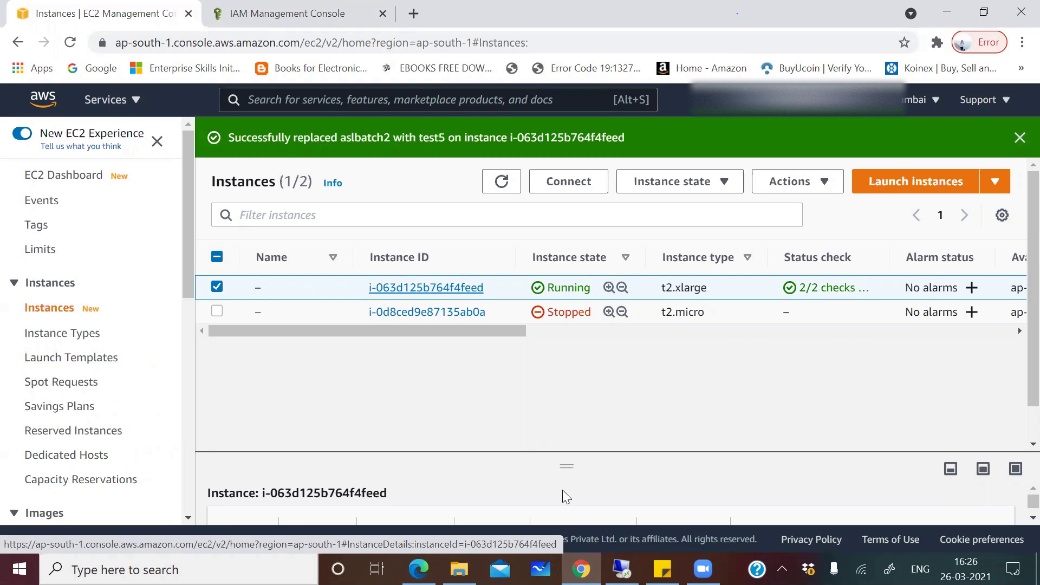
- Back in the Commvault session, confirm the Test-amazon client with IAM Role and CS-vm2 access node
left_click(622, 569)
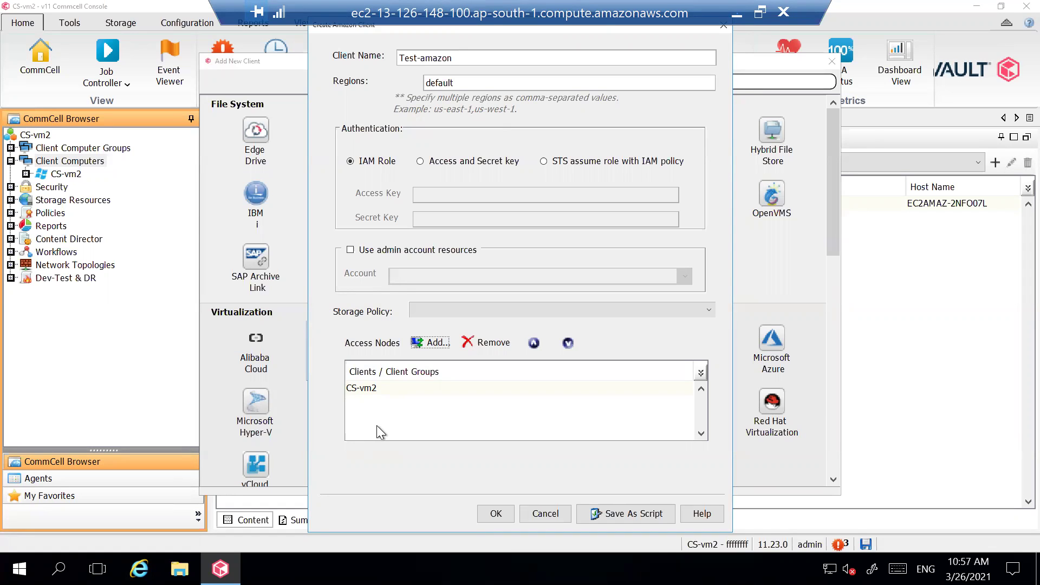
left_click(497, 515)
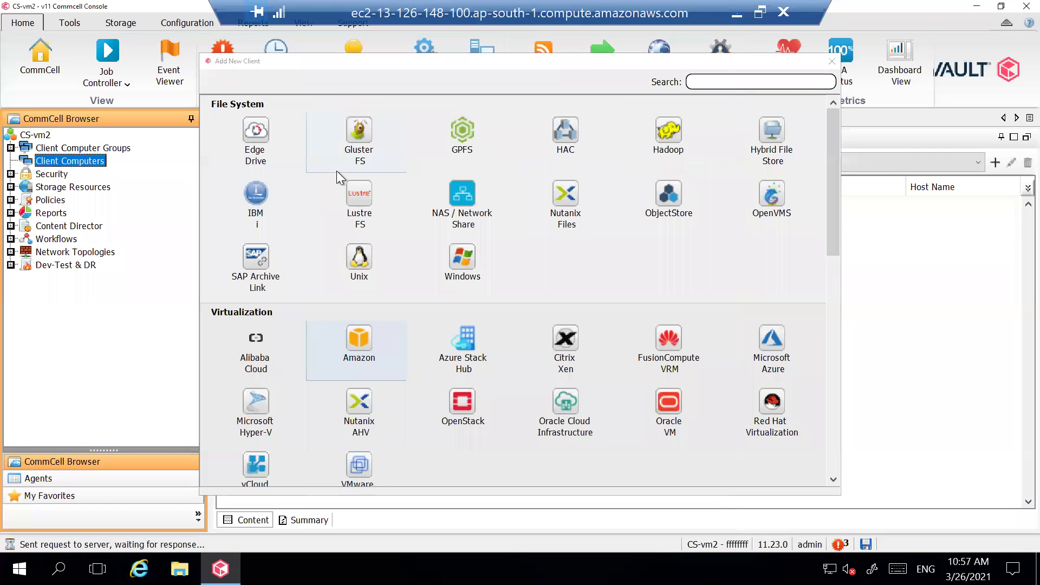
- Close the client chooser and open Properties of default under Test-amazon > Virtual Server > Amazon > defaultBackupSet
left_click(831, 61)
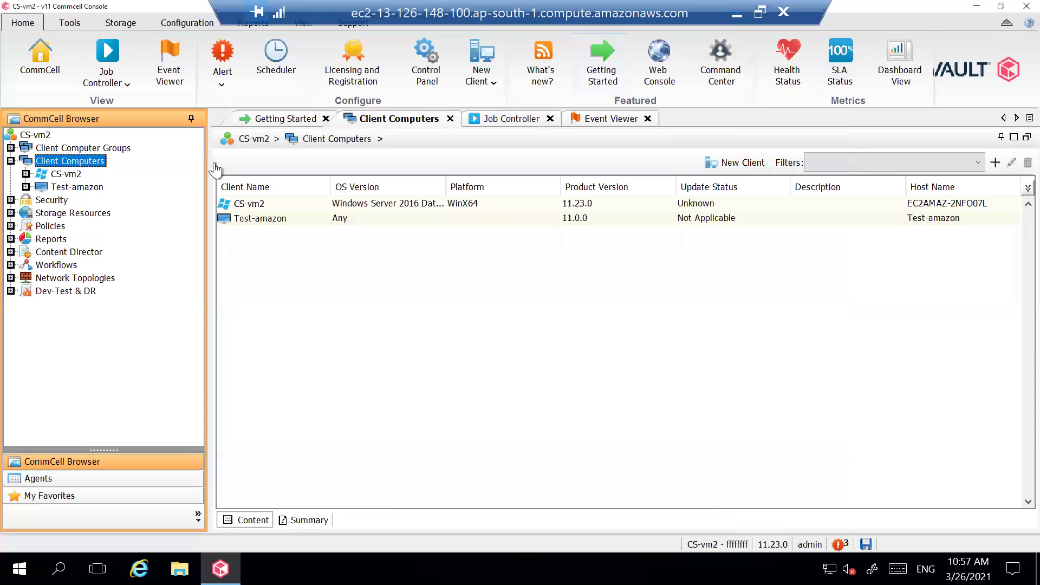
left_click(76, 187)
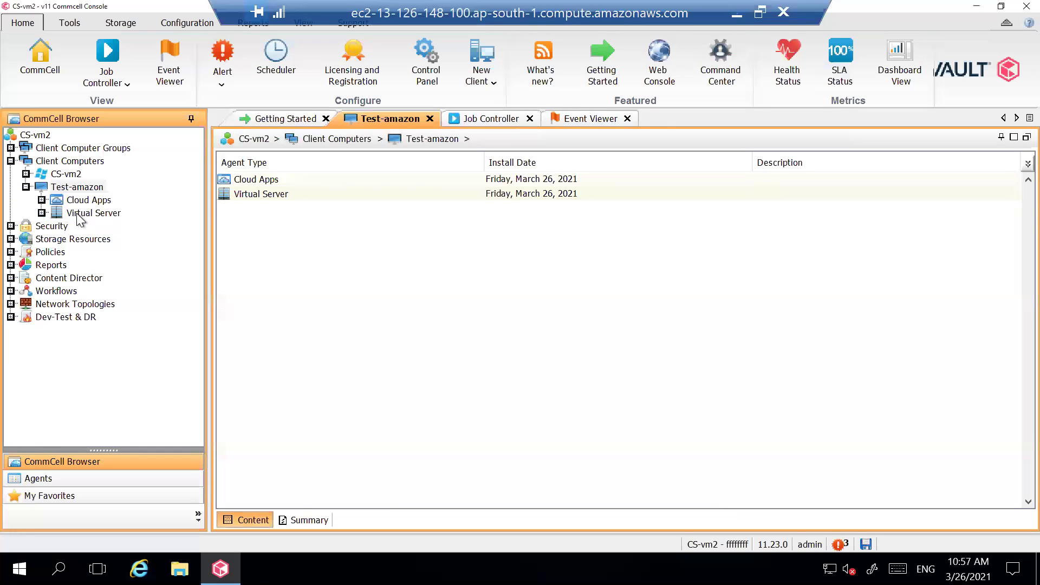
left_click(92, 214)
left_click(95, 227)
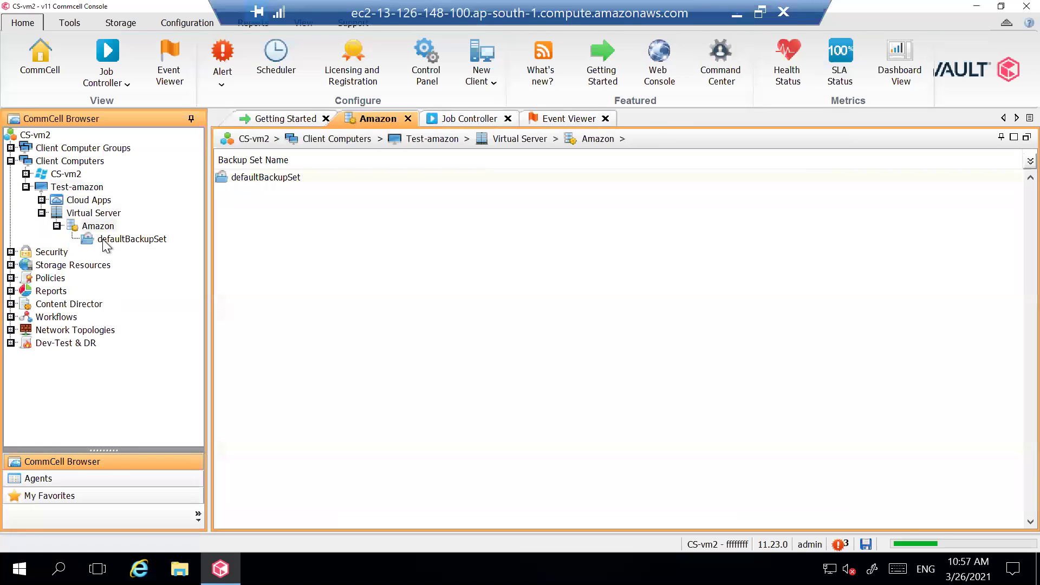
left_click(111, 240)
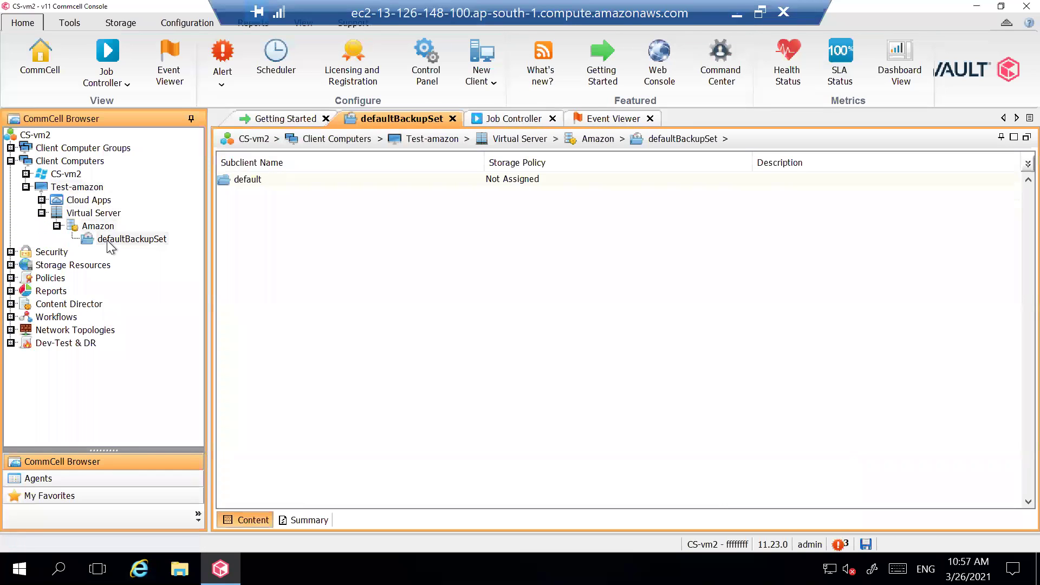
left_click(255, 183)
right_click(256, 183)
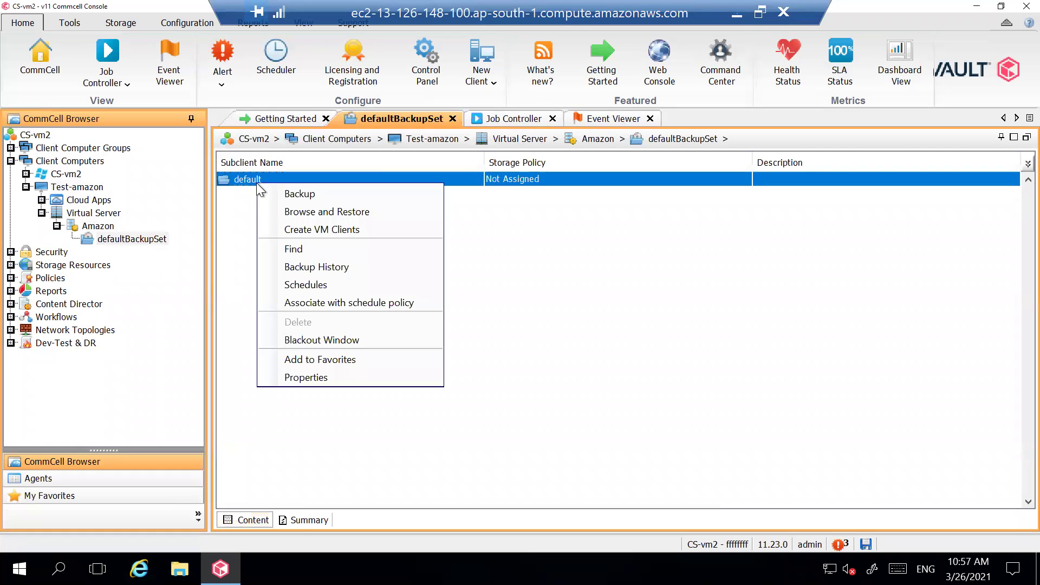
left_click(292, 376)
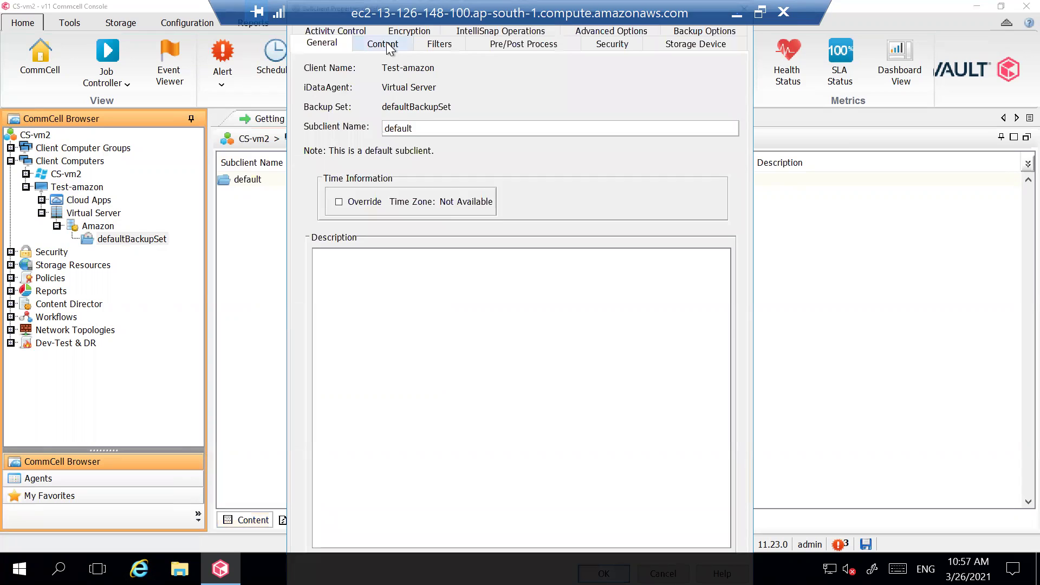
- Replace All unprotected VMs content with Mumbai instance i-0d8ced9e87135ab0a and accept redefining the content
left_click(388, 46)
left_click(373, 120)
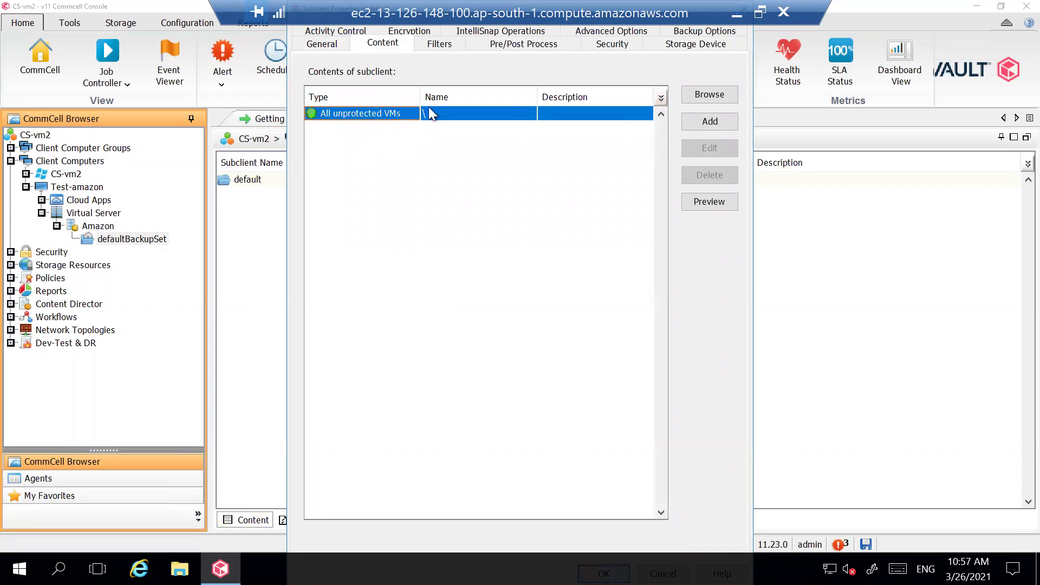
left_click(726, 97)
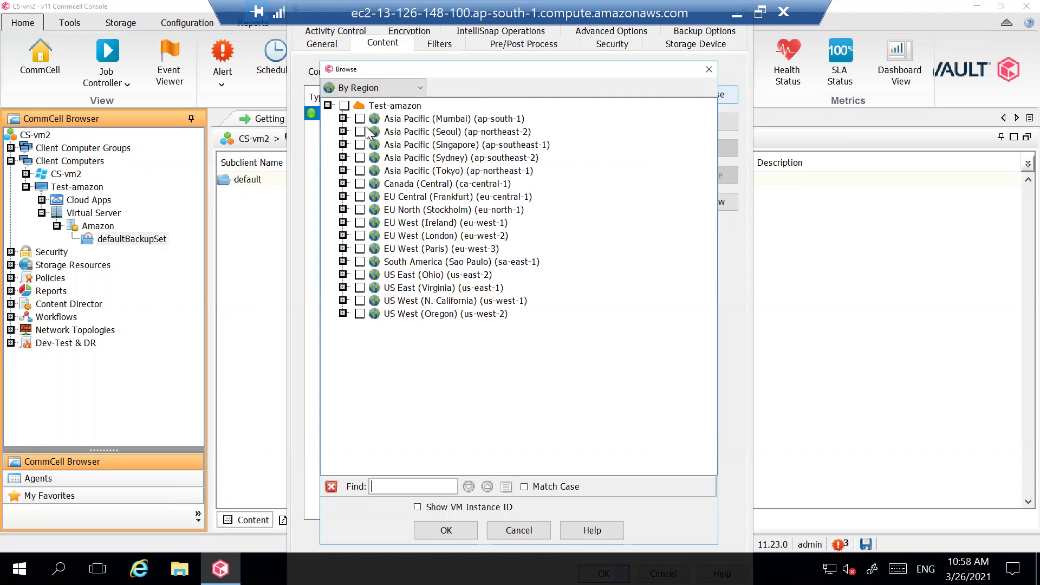
left_click(342, 119)
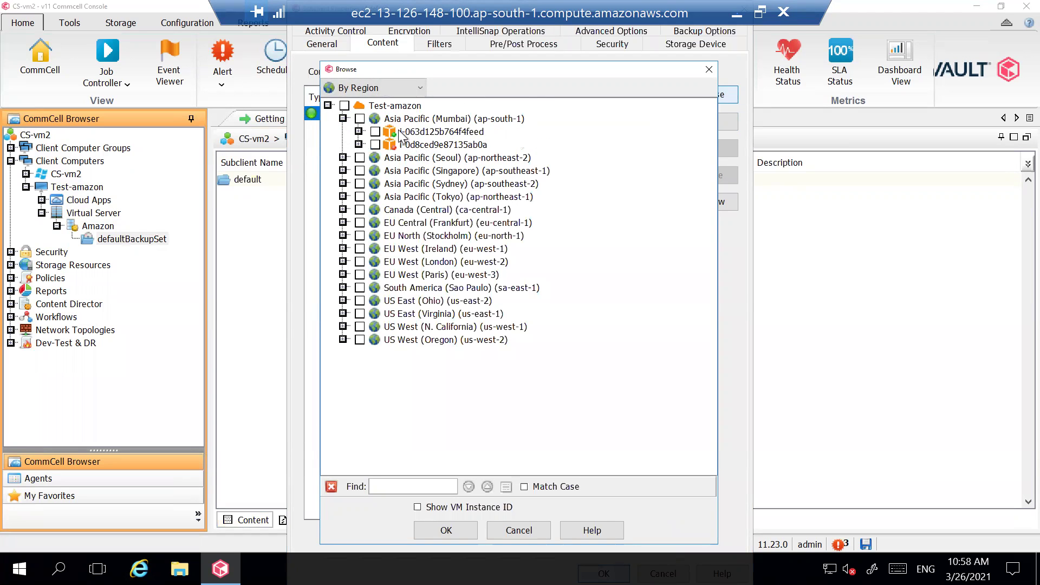
left_click(375, 144)
left_click(439, 525)
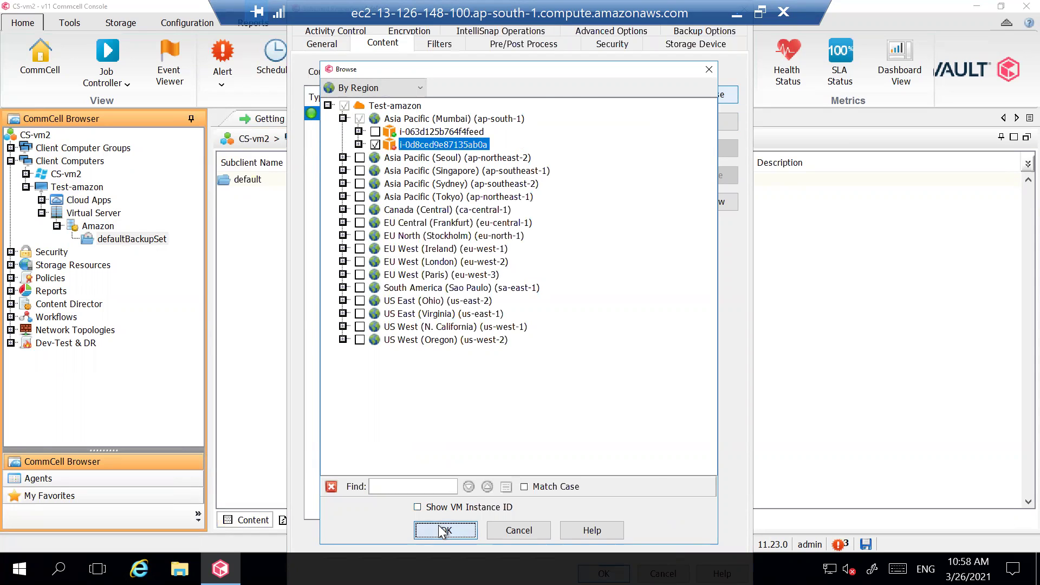
left_click(498, 308)
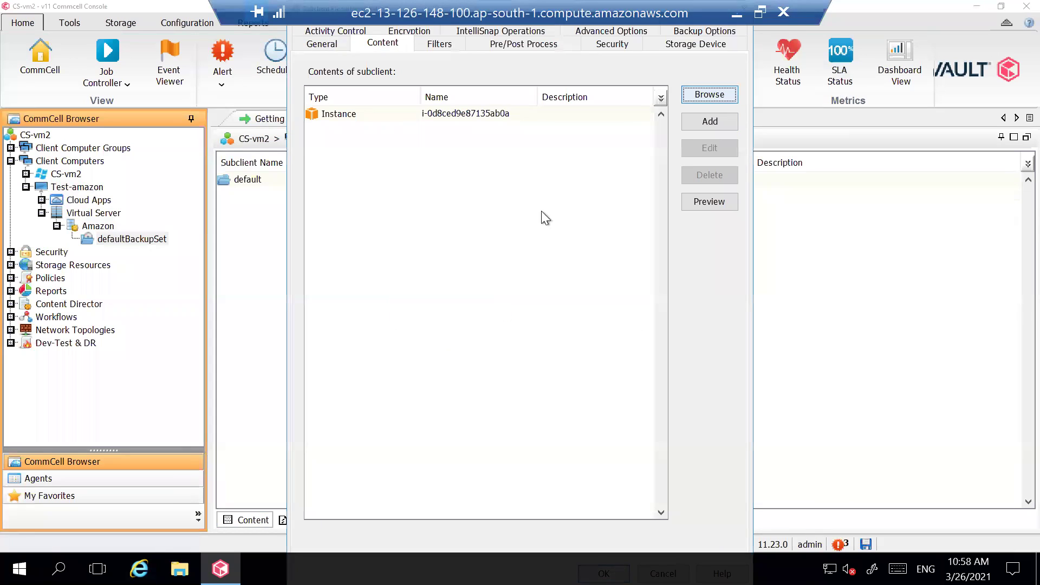
- Open the Storage Device tab and bring up its storage policy list
left_click(679, 45)
left_click(436, 124)
left_click(391, 132)
left_click(374, 125)
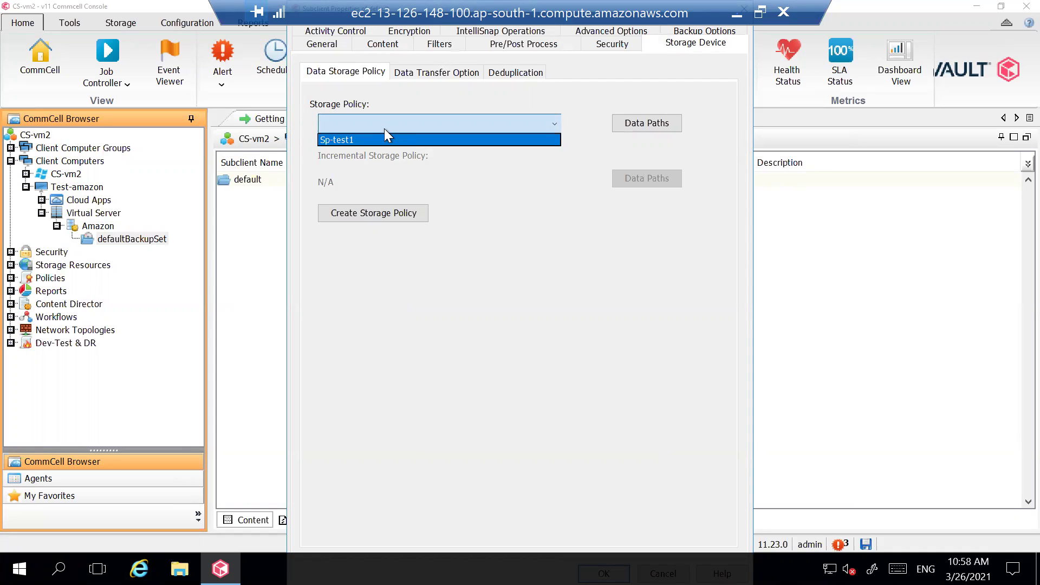
- Choose Sp-test1 as the default subclient's data storage policy and confirm with OK
left_click(372, 143)
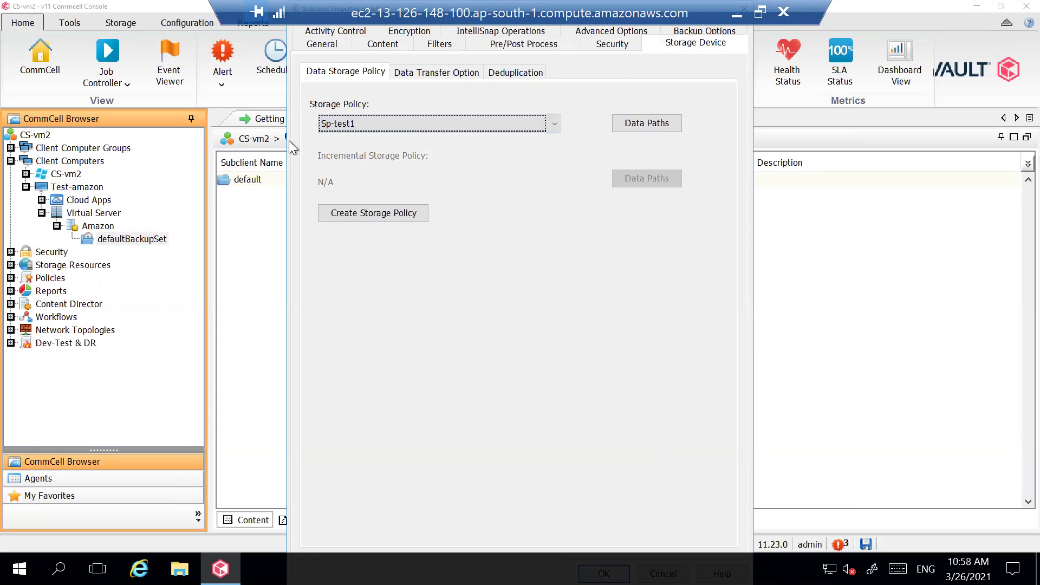
left_click_drag(282, 138, 93, 138)
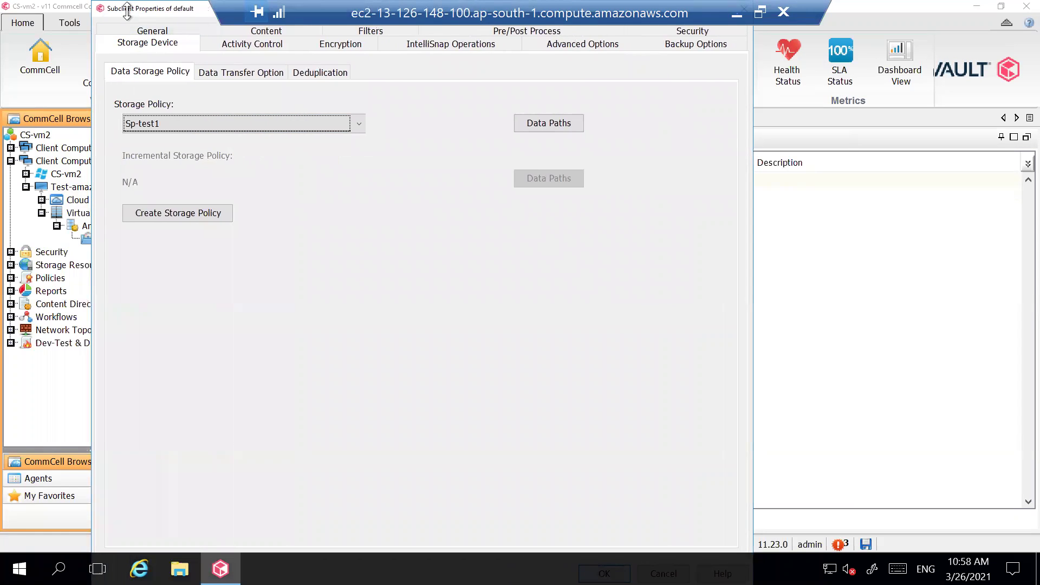
left_click_drag(128, 12, 211, 66)
left_click(638, 490)
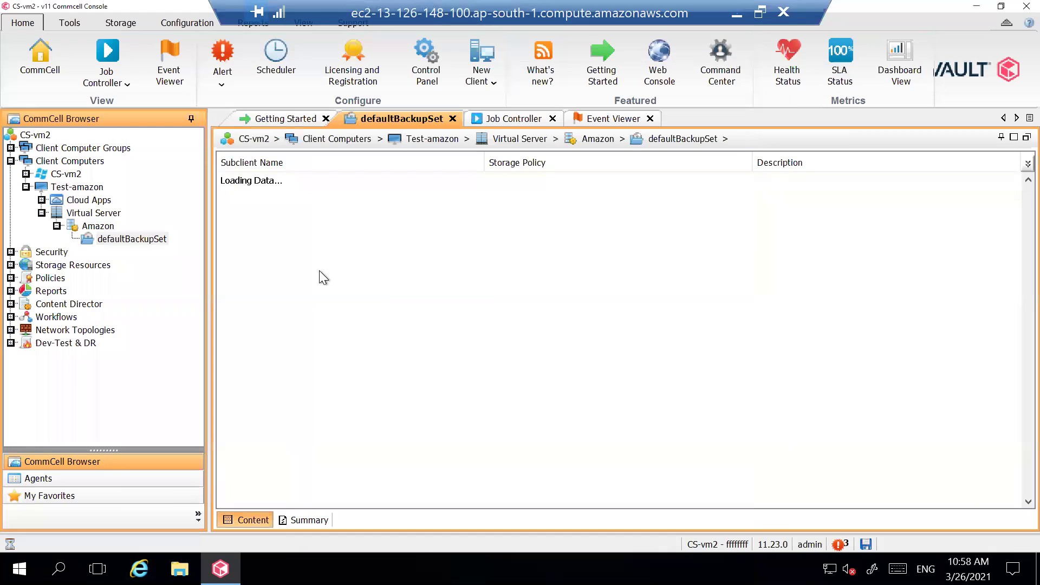